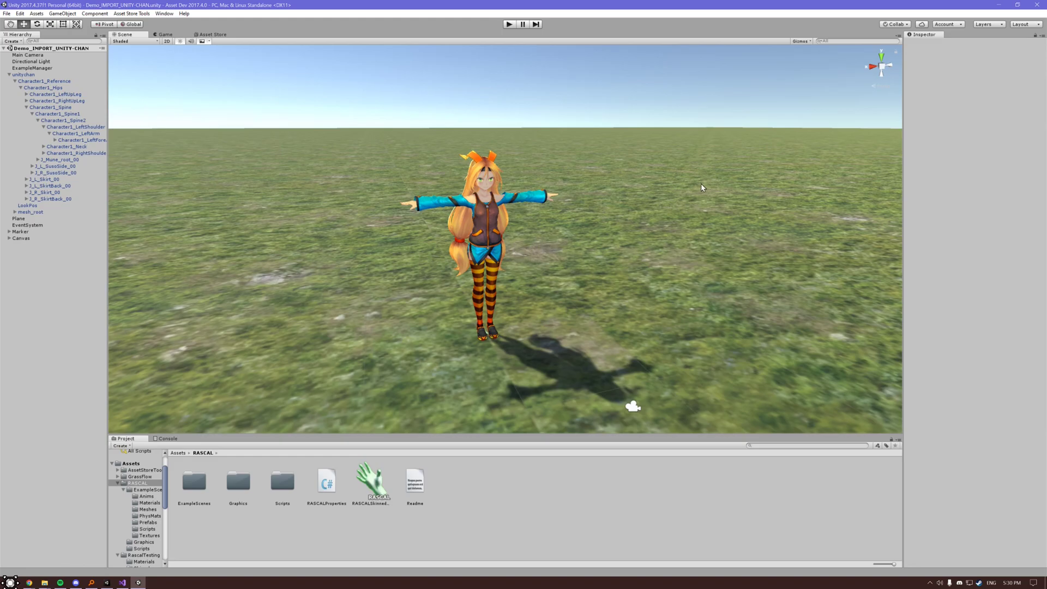
# Step: Select the unitychan character in the scene so that its component settings can be viewed
pyautogui.keyDown('alt'); pyautogui.moveTo(687, 155); pyautogui.dragTo(628, 178); pyautogui.keyUp('alt')
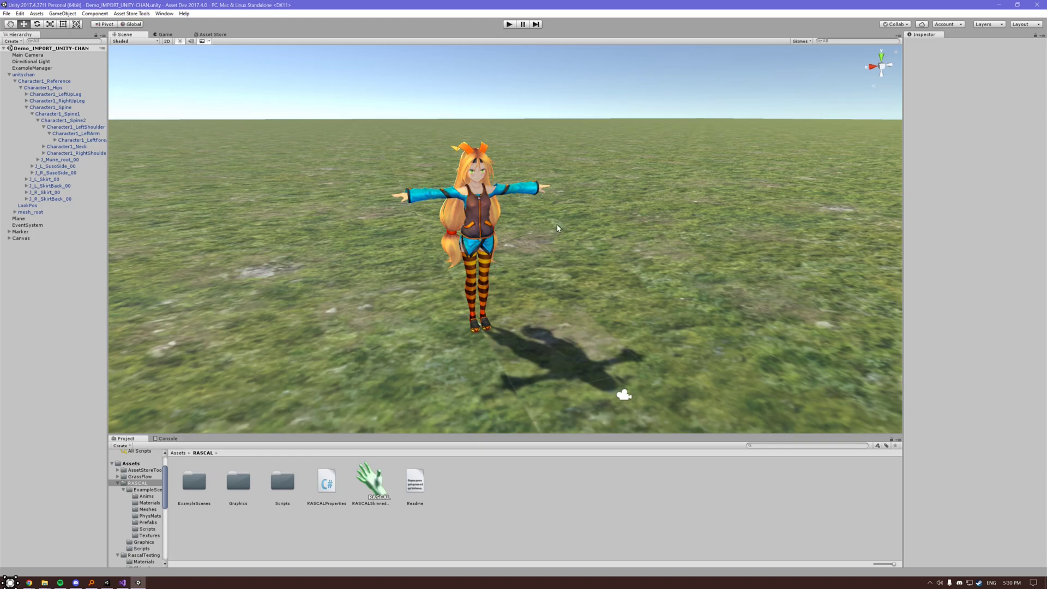
pyautogui.keyDown('alt'); pyautogui.moveTo(536, 211); pyautogui.dragTo(606, 183); pyautogui.keyUp('alt')
pyautogui.moveTo(629, 196); pyautogui.dragTo(624, 198, button='right')
pyautogui.click(493, 229)
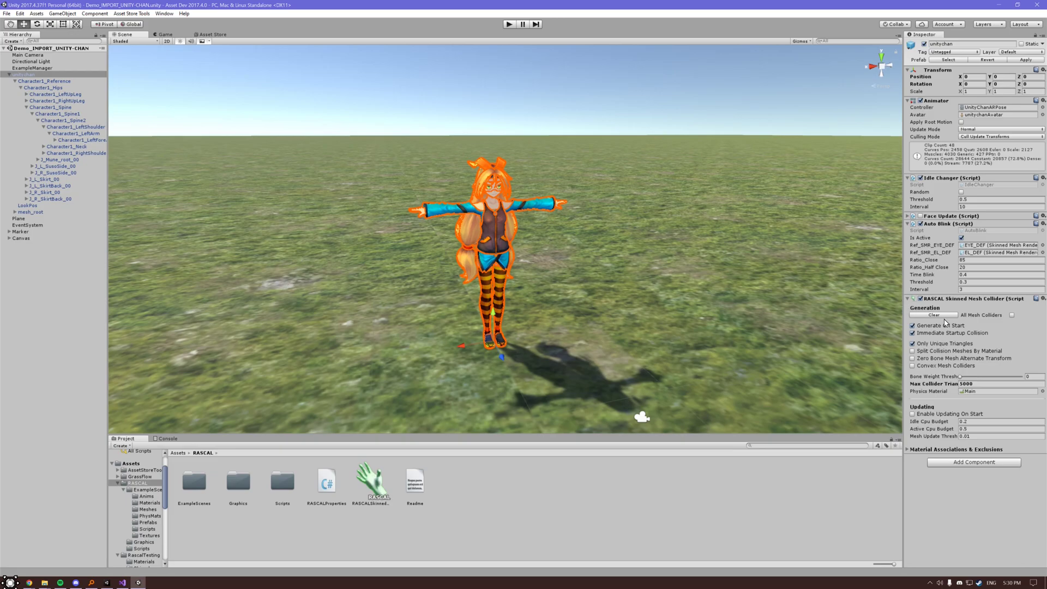
# Step: Look through the RASCAL components that can be added to unitychan, and dismiss the list without adding one
pyautogui.click(993, 463)
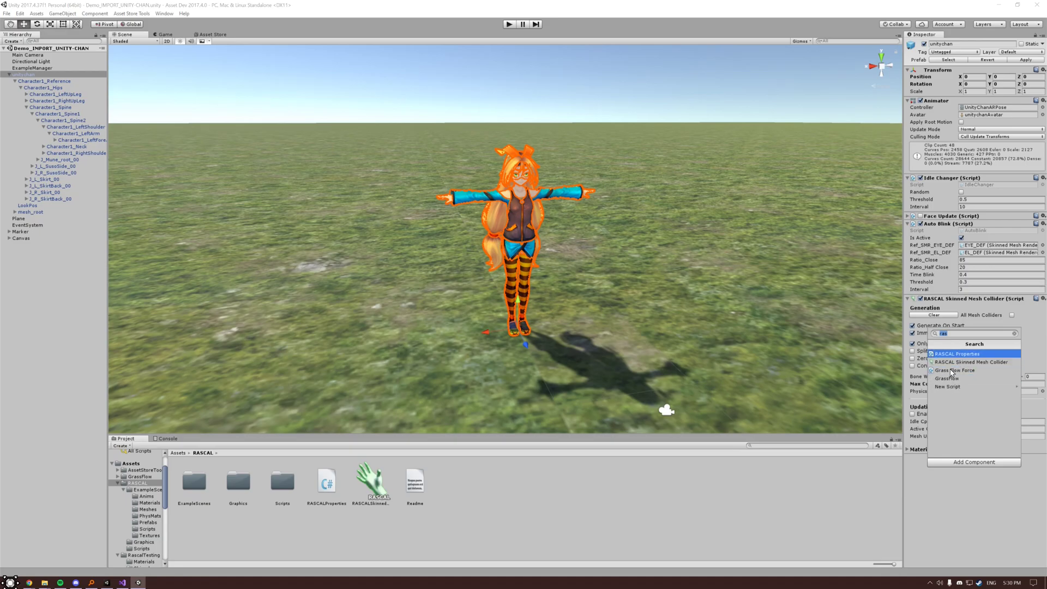
pyautogui.click(811, 305)
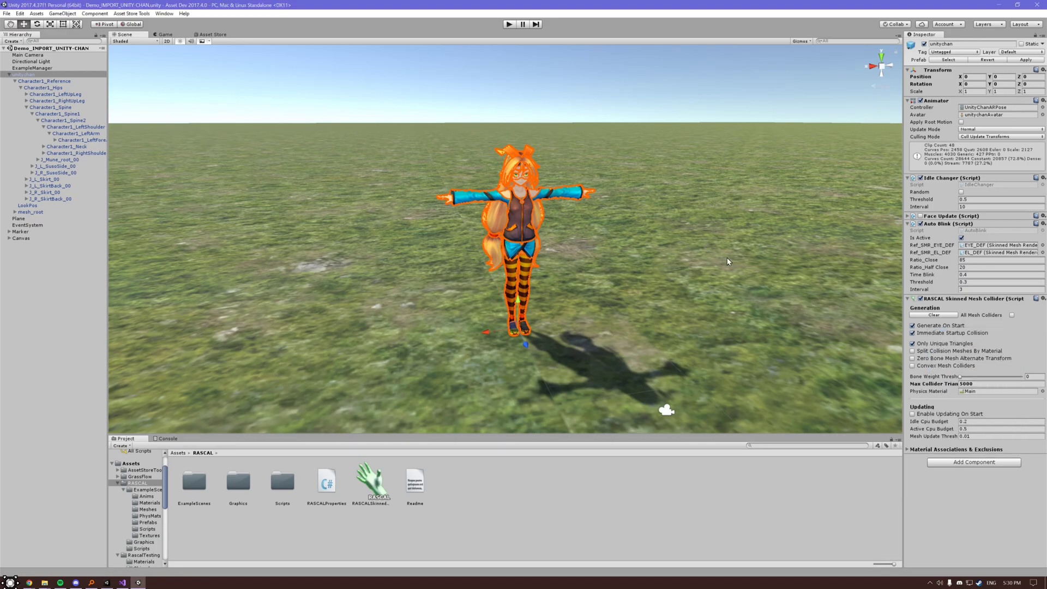
pyautogui.click(911, 343)
# Step: Run the demo scene and place the marker at several spots on the character to test its colliders
pyautogui.moveTo(698, 168); pyautogui.dragTo(568, 56, button='right')
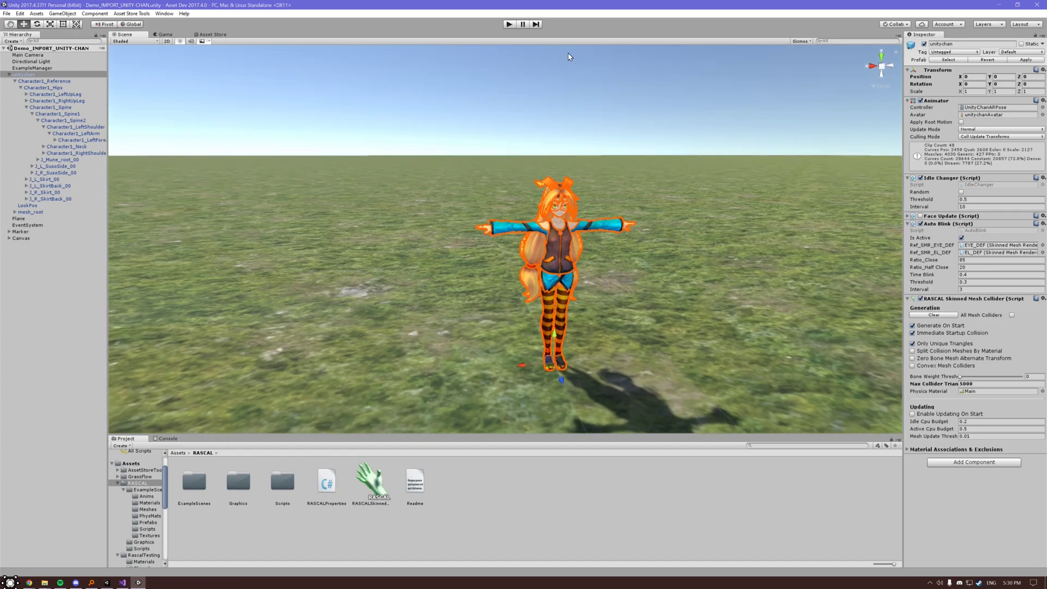
pyautogui.click(513, 24)
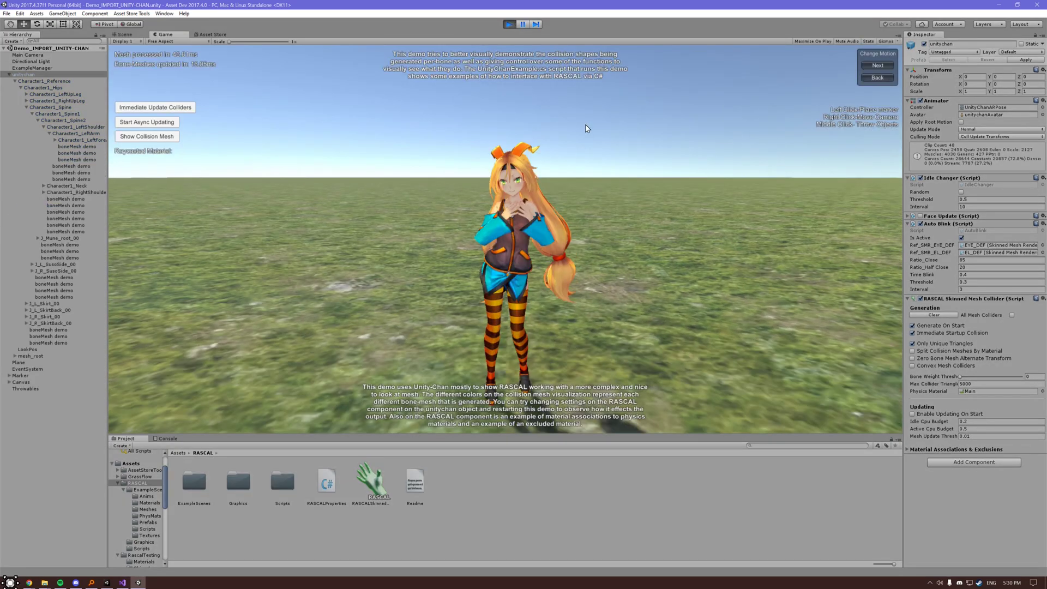
pyautogui.moveTo(586, 125); pyautogui.dragTo(705, 143, button='right')
pyautogui.moveTo(527, 254)
pyautogui.mouseDown()
pyautogui.moveTo(537, 178)
pyautogui.moveTo(495, 154)
pyautogui.mouseUp()
pyautogui.moveTo(495, 154); pyautogui.dragTo(521, 153, button='right')
pyautogui.click(533, 159)
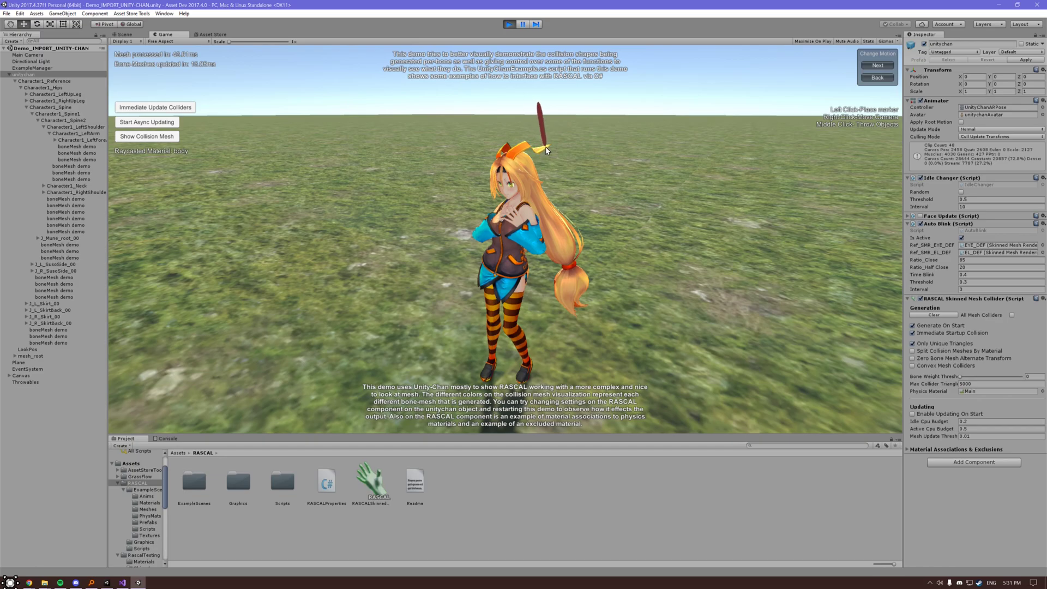
pyautogui.moveTo(546, 146); pyautogui.dragTo(508, 223)
pyautogui.moveTo(508, 222)
pyautogui.mouseDown(button='right')
pyautogui.moveTo(608, 243)
pyautogui.moveTo(597, 257)
pyautogui.moveTo(463, 262)
pyautogui.moveTo(583, 240)
pyautogui.moveTo(692, 201)
pyautogui.mouseUp(button='right')
pyautogui.click(581, 251)
pyautogui.click(468, 254)
# Step: Examine the generated collider wireframes on the running character in the Scene view, up close and as a whole
pyautogui.click(126, 34)
pyautogui.press('w')
pyautogui.moveTo(624, 105); pyautogui.dragTo(568, 175, button='right')
pyautogui.press('s')
pyautogui.press('a')
pyautogui.moveTo(301, 142); pyautogui.dragTo(541, 176, button='right')
pyautogui.press('w')
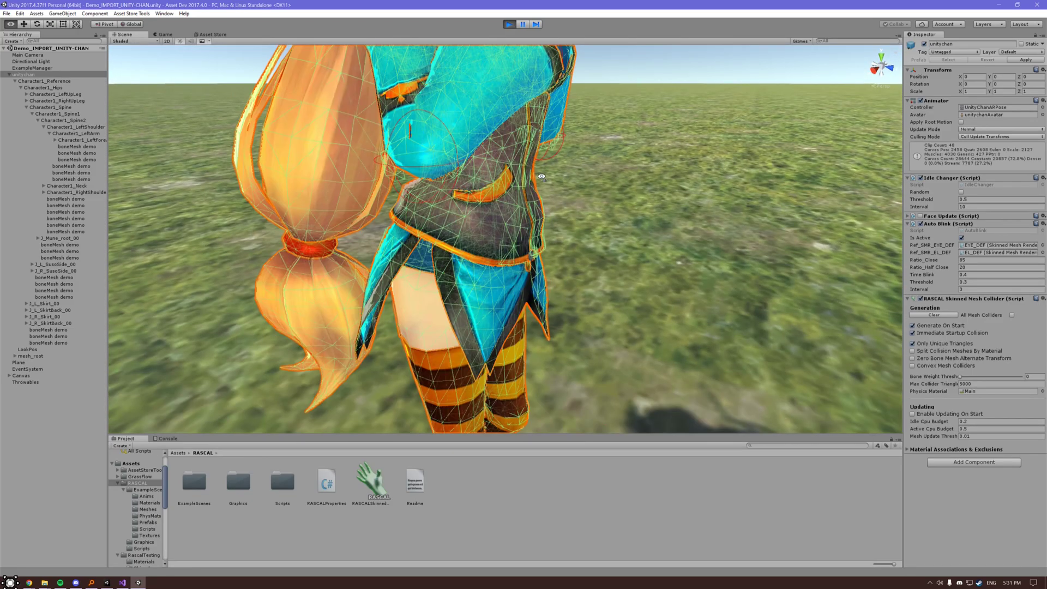
pyautogui.press('f')
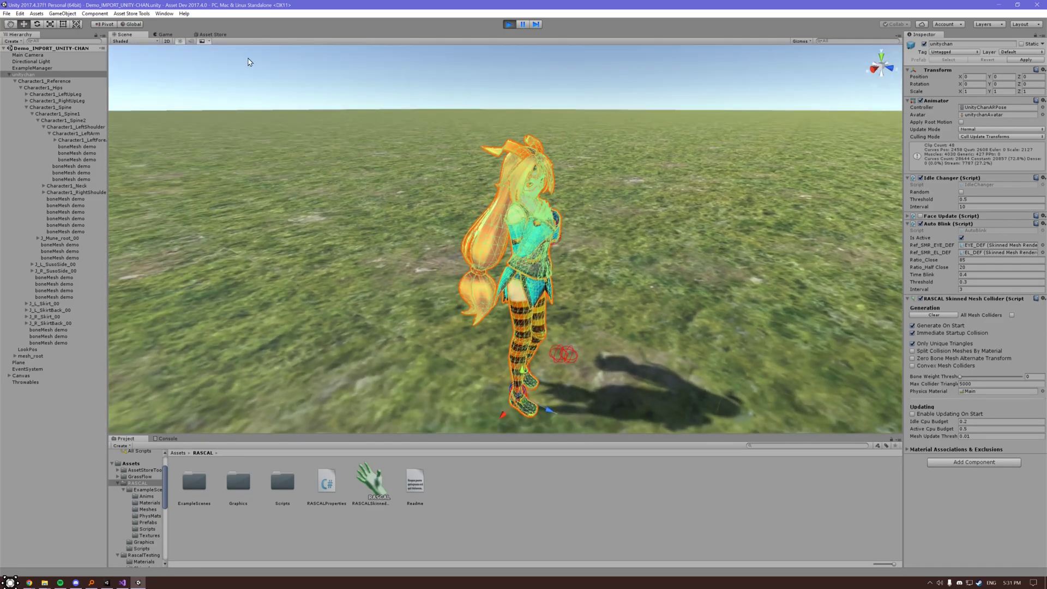
# Step: Return to the running Game view and display the character's collision mesh in place of the skinned mesh
pyautogui.click(162, 34)
pyautogui.moveTo(469, 155); pyautogui.dragTo(544, 138, button='right')
pyautogui.click(162, 137)
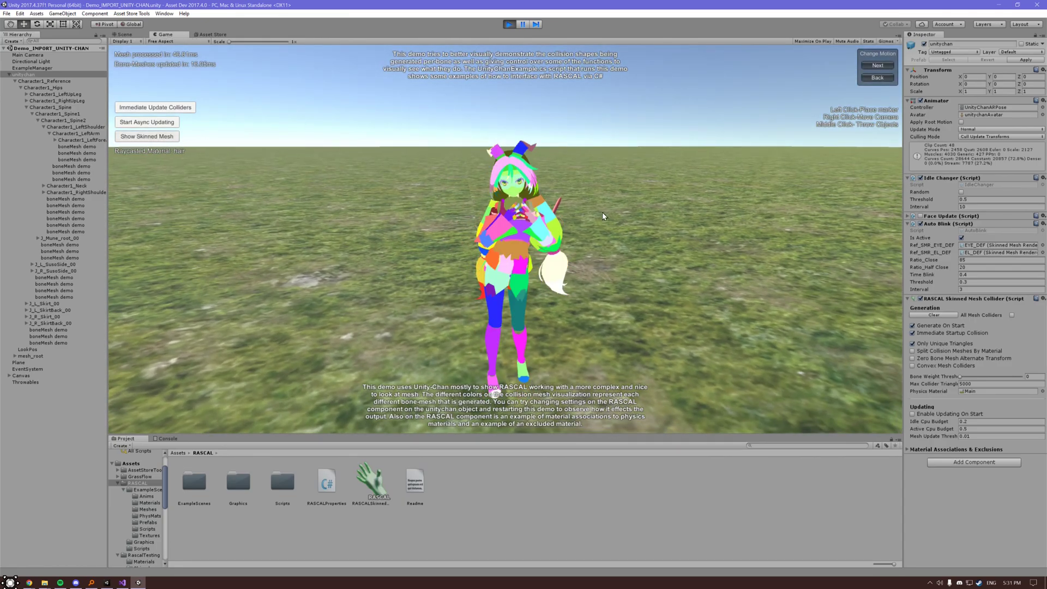
# Step: Examine the coloured per-bone collision meshes on the character from several angles and up close
pyautogui.moveTo(605, 216); pyautogui.dragTo(495, 350, button='right')
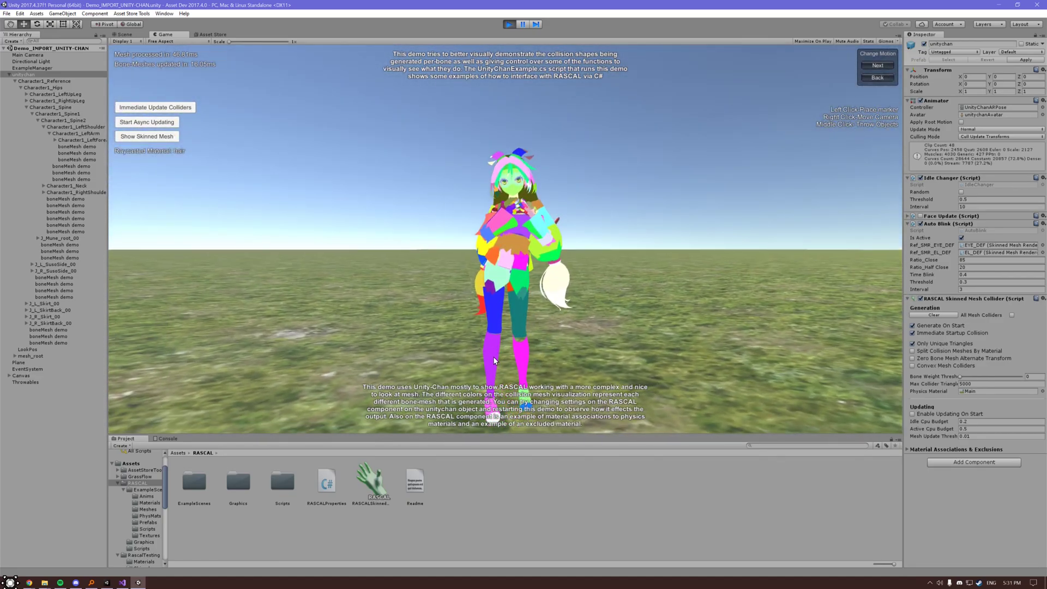
pyautogui.moveTo(658, 267); pyautogui.dragTo(554, 322, button='right')
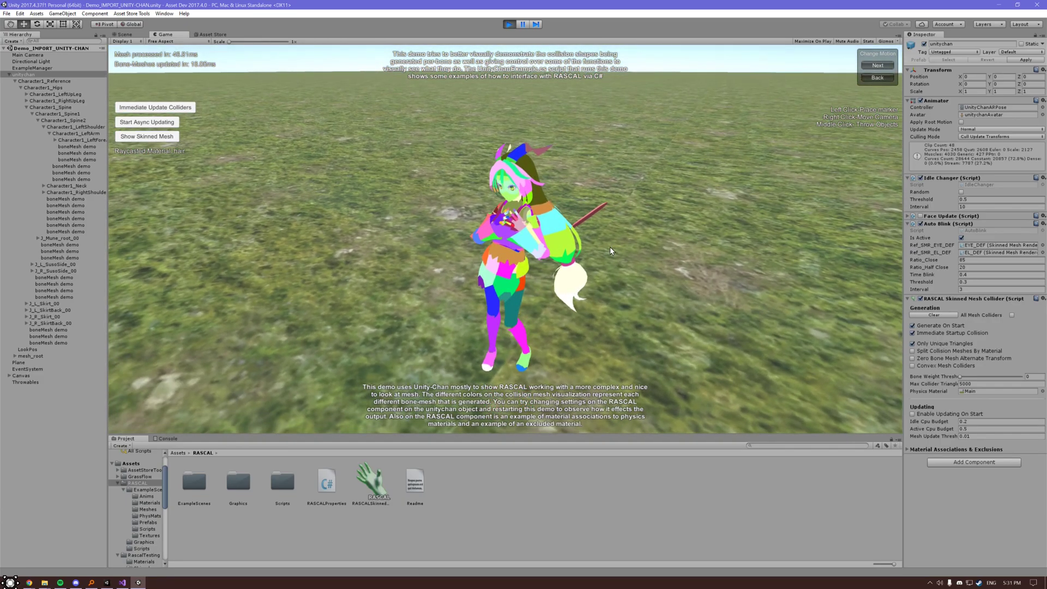
pyautogui.moveTo(662, 156); pyautogui.dragTo(672, 213, button='right')
pyautogui.scroll(5, 619, 188)
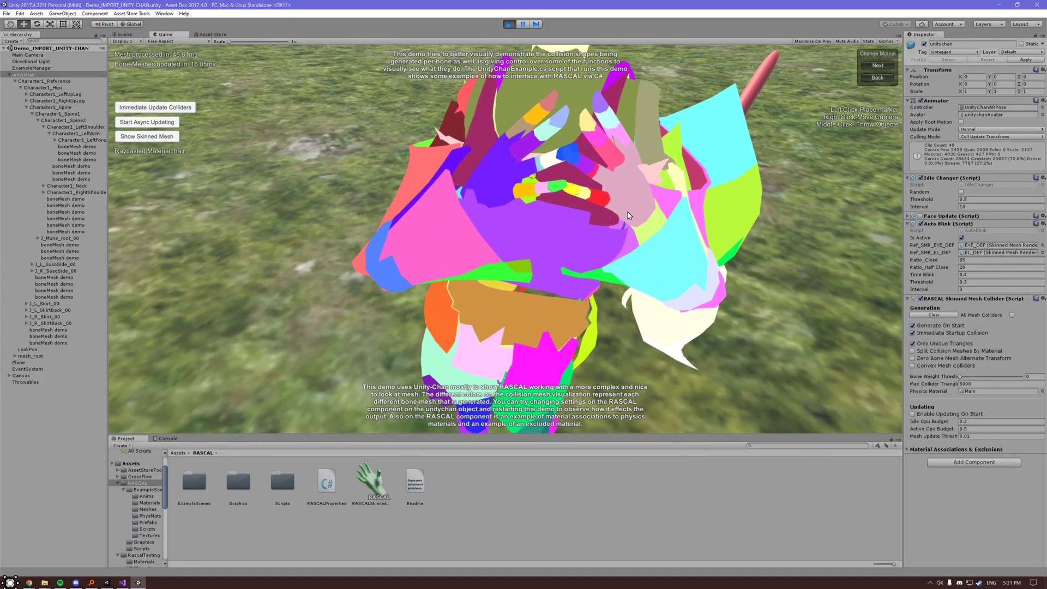
pyautogui.scroll(-5, 632, 218)
pyautogui.moveTo(627, 211); pyautogui.dragTo(827, 112, button='right')
pyautogui.moveTo(694, 106); pyautogui.dragTo(630, 169, button='right')
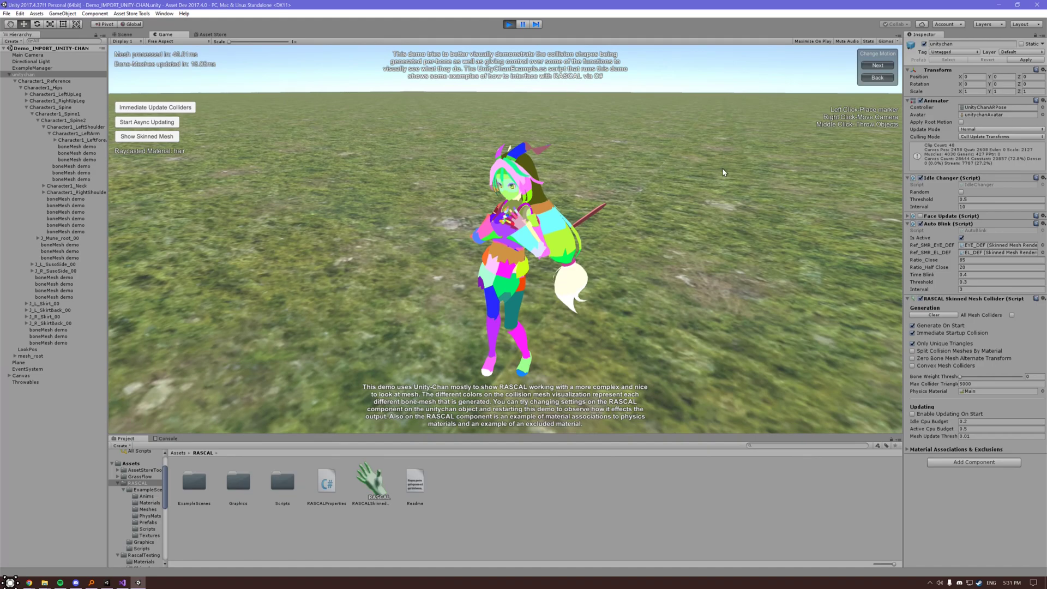
# Step: Step the character's motion back twice and check how the collision mesh follows the poses from several angles
pyautogui.click(883, 81)
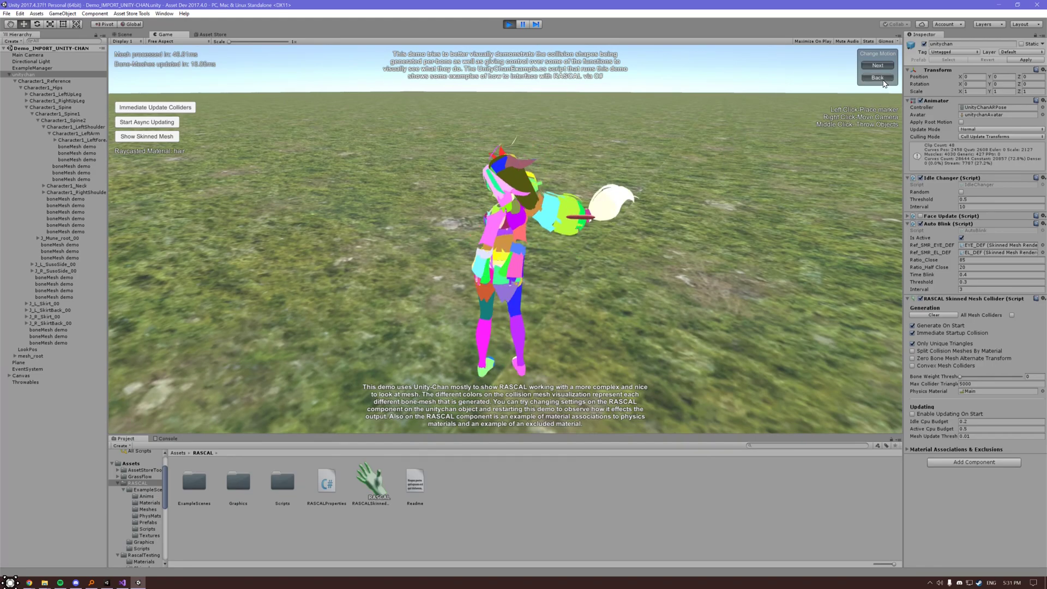
pyautogui.moveTo(736, 240); pyautogui.dragTo(223, 166, button='right')
pyautogui.moveTo(808, 187); pyautogui.dragTo(709, 257, button='right')
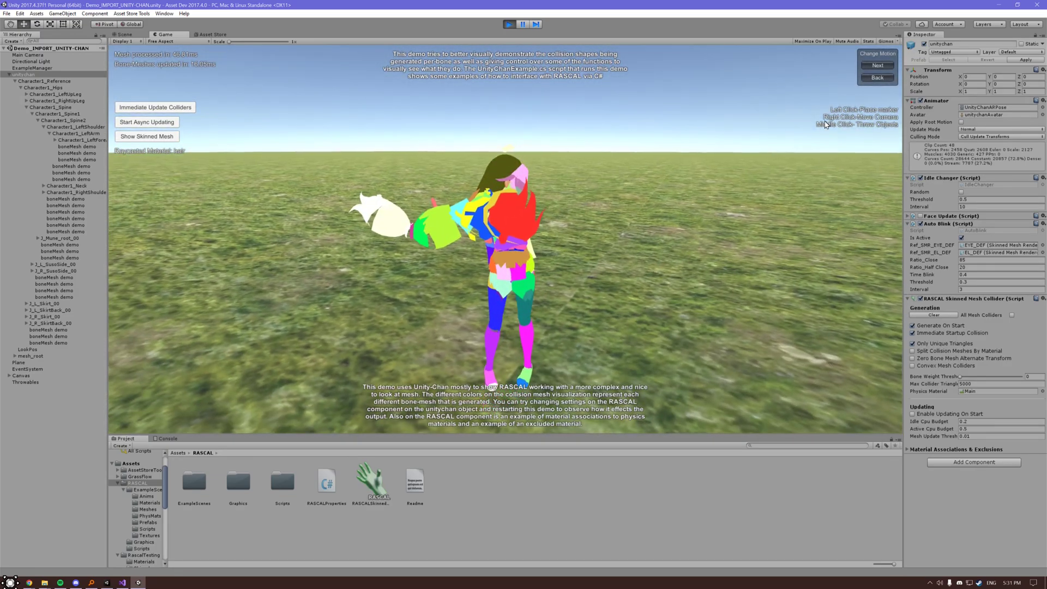
pyautogui.click(878, 80)
pyautogui.moveTo(768, 154); pyautogui.dragTo(550, 318, button='right')
pyautogui.scroll(3, 633, 253)
pyautogui.scroll(-3, 633, 252)
pyautogui.moveTo(708, 163); pyautogui.dragTo(523, 309, button='right')
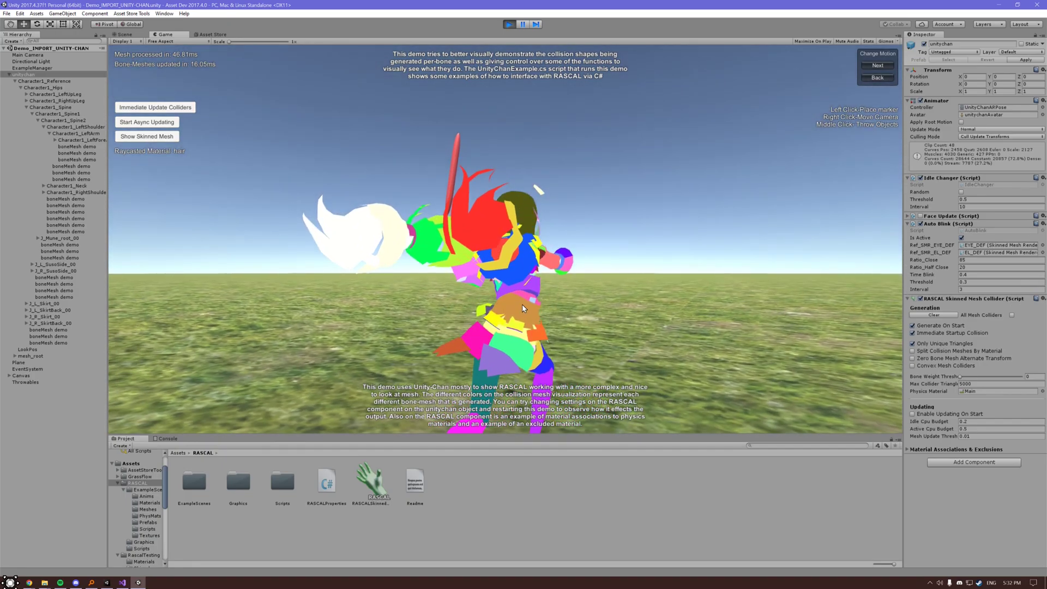
# Step: Update the colliders immediately for the current pose, and repeat the update after stepping the motion back once
pyautogui.click(167, 108)
pyautogui.moveTo(707, 174); pyautogui.dragTo(658, 254, button='right')
pyautogui.click(886, 78)
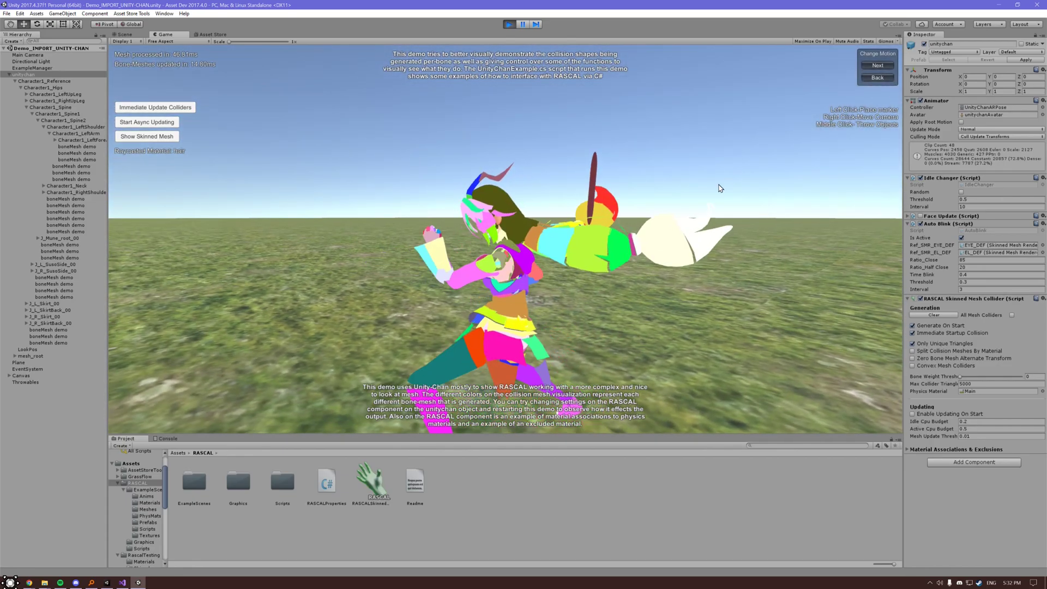
pyautogui.click(162, 109)
pyautogui.moveTo(309, 144); pyautogui.dragTo(353, 167, button='right')
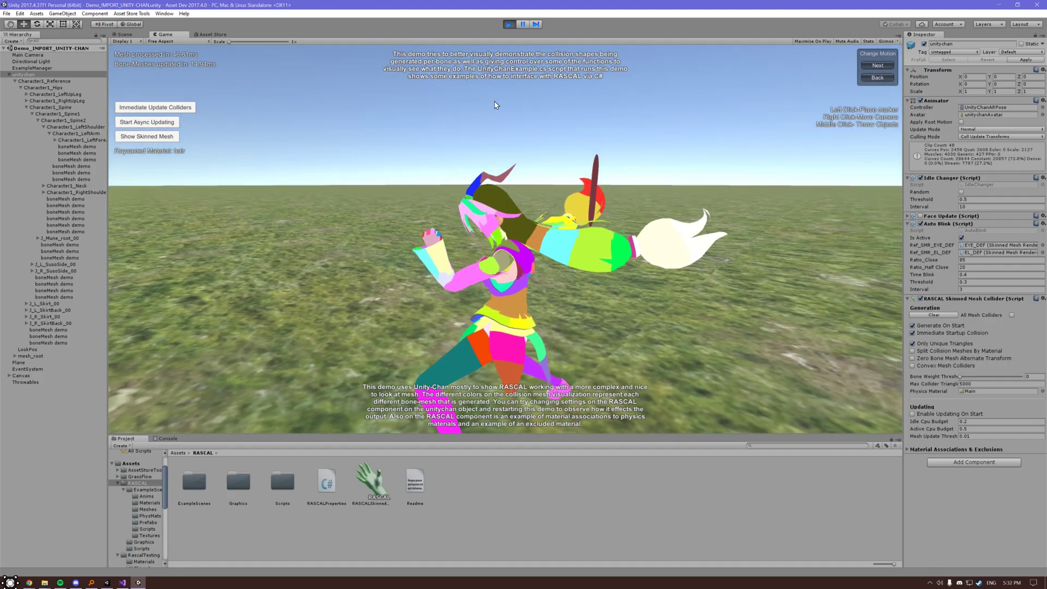
pyautogui.moveTo(495, 104); pyautogui.dragTo(599, 121, button='right')
# Step: Step the motion back once more with another immediate collider update, and stop play mode
pyautogui.click(876, 77)
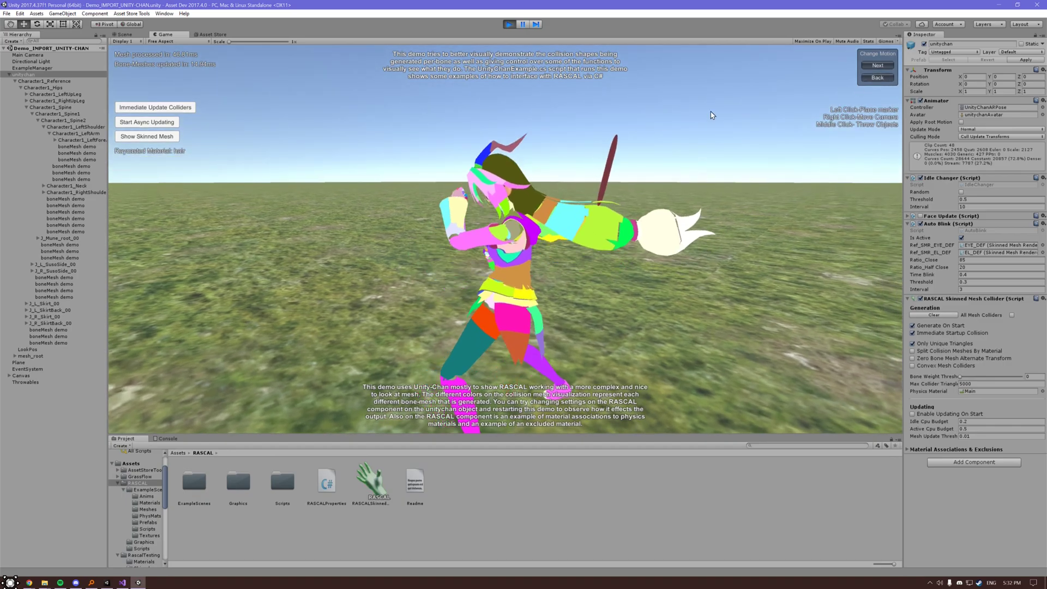
pyautogui.moveTo(287, 163); pyautogui.dragTo(256, 153, button='right')
pyautogui.click(143, 109)
pyautogui.moveTo(480, 101); pyautogui.dragTo(627, 126, button='right')
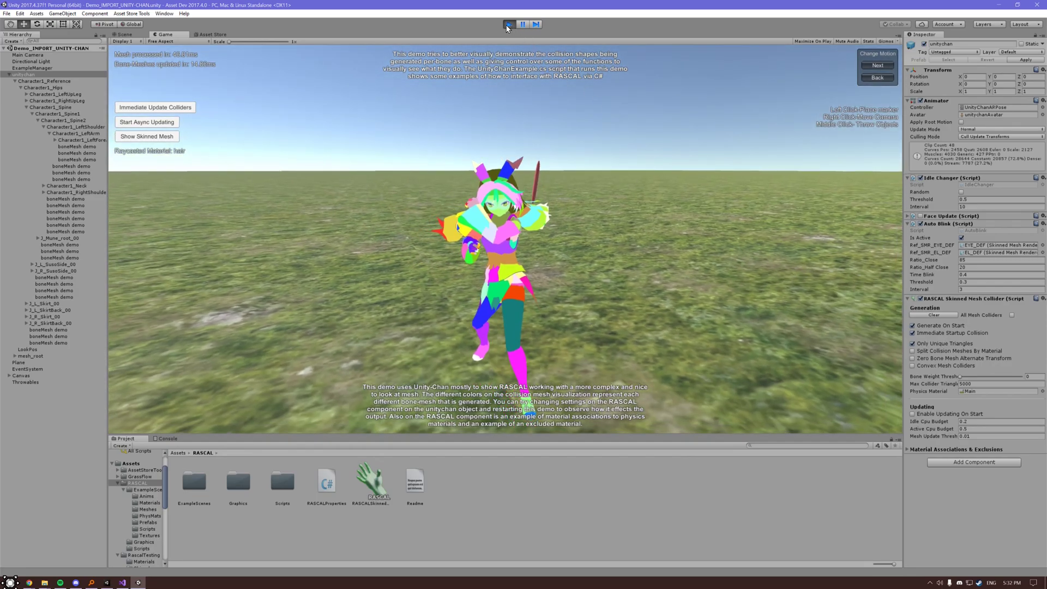
pyautogui.moveTo(214, 135); pyautogui.dragTo(313, 167, button='right')
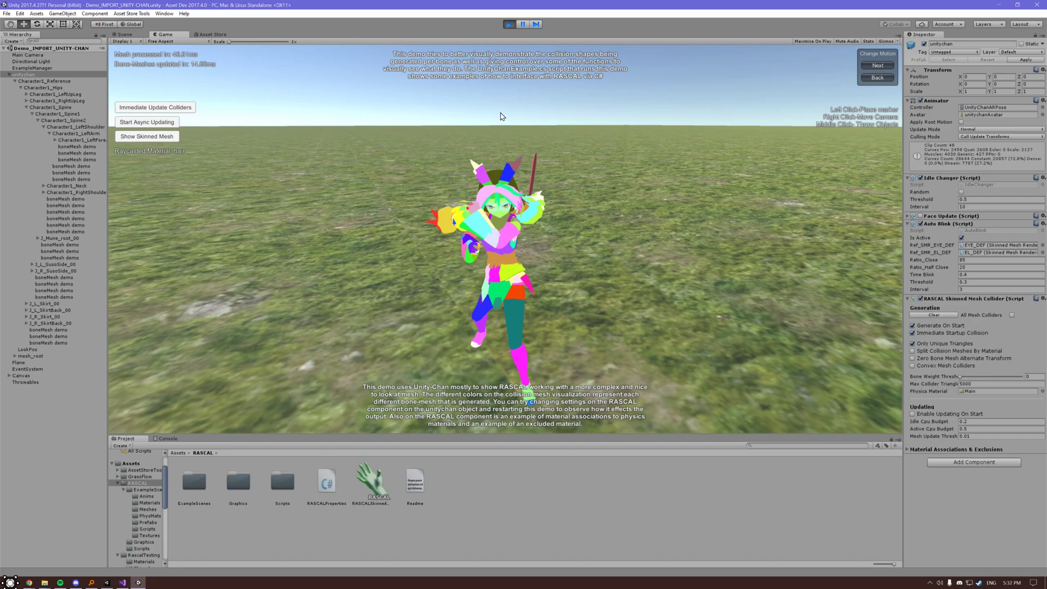
pyautogui.click(508, 24)
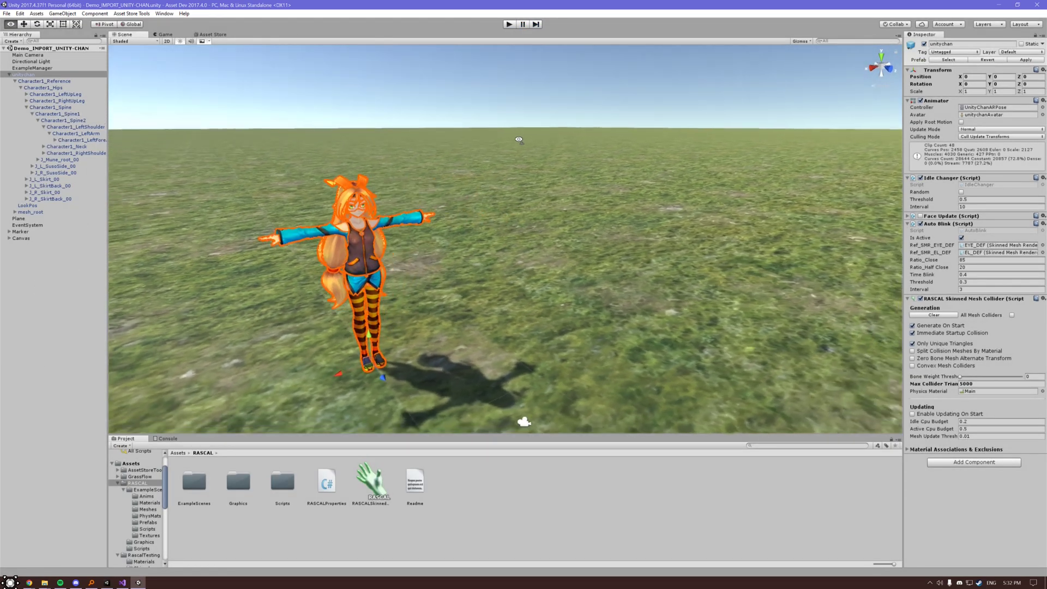
pyautogui.moveTo(517, 140); pyautogui.dragTo(469, 136, button='right')
pyautogui.press('w')
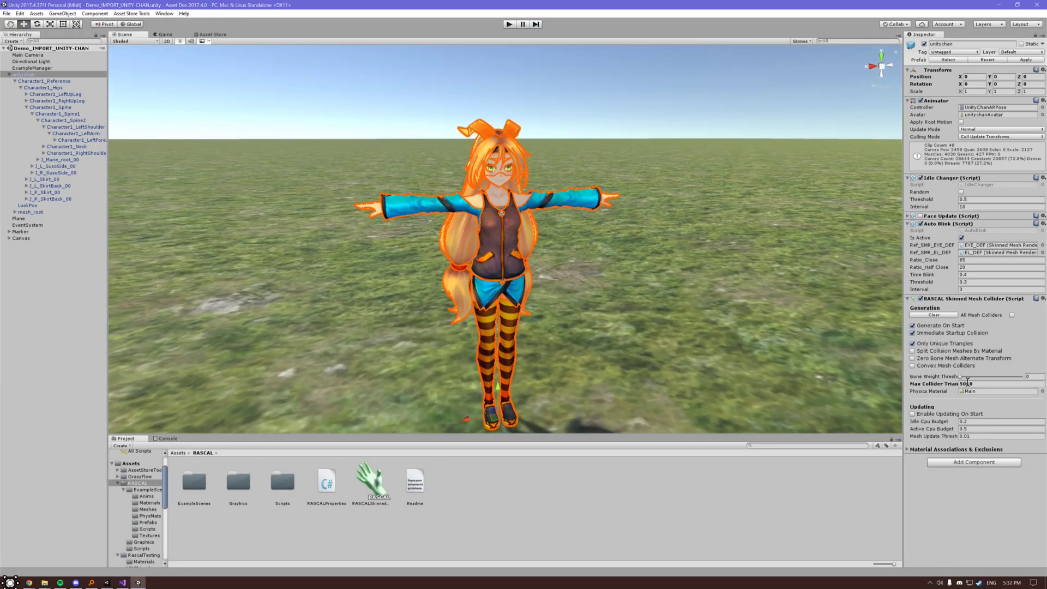
pyautogui.moveTo(713, 243); pyautogui.dragTo(711, 258, button='right')
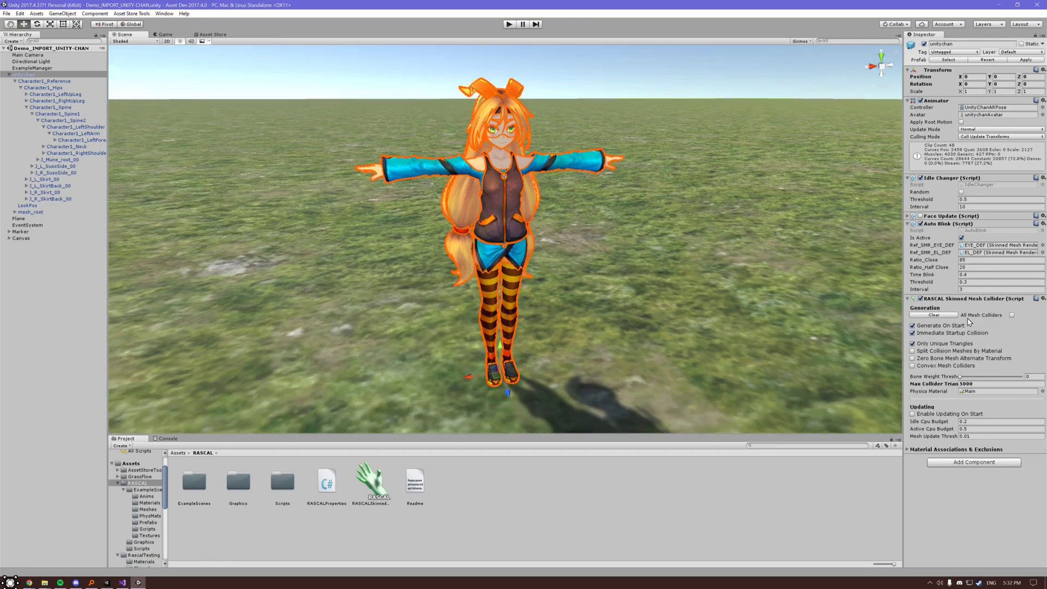
pyautogui.moveTo(785, 238); pyautogui.dragTo(782, 247, button='right')
pyautogui.press('s')
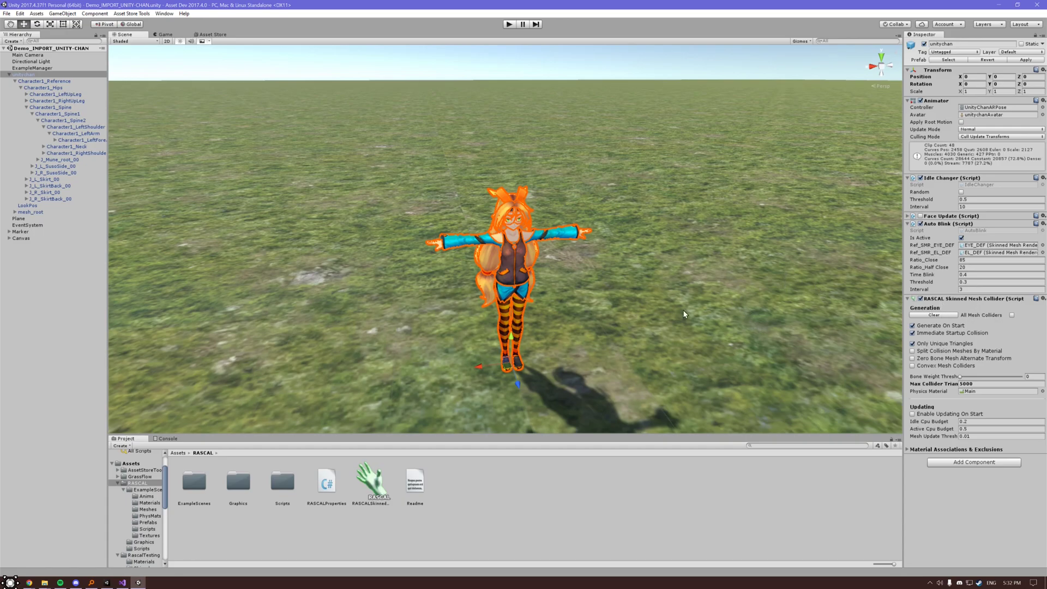
pyautogui.moveTo(680, 213); pyautogui.dragTo(659, 216, button='right')
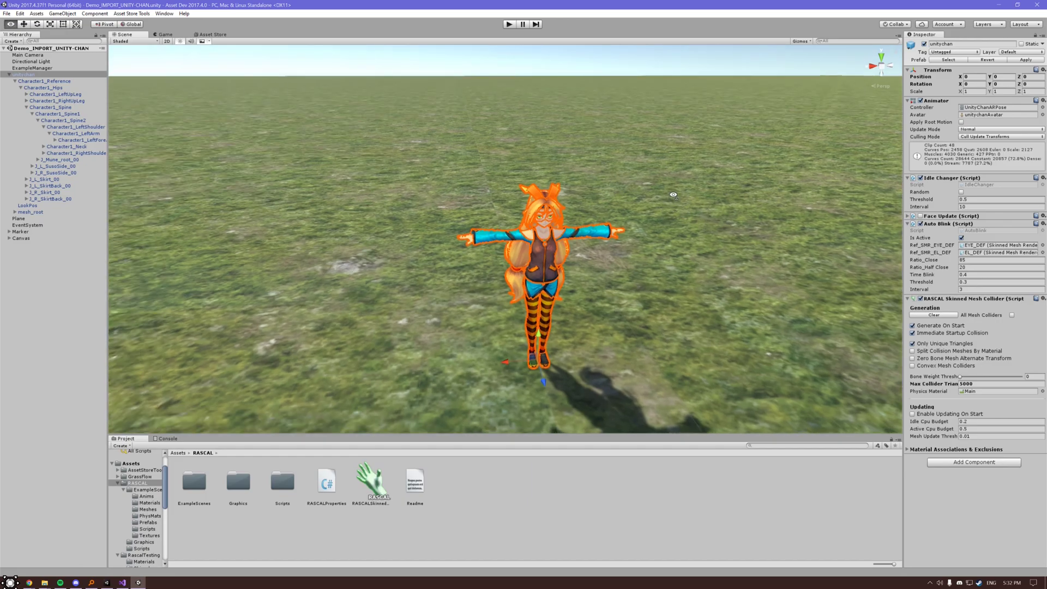
pyautogui.press('Right')
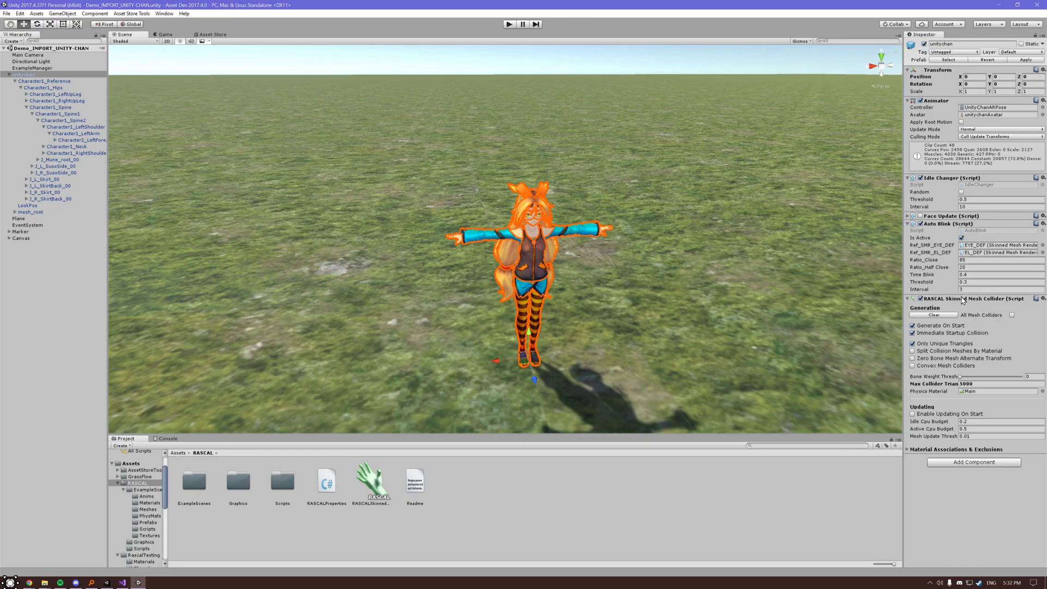
pyautogui.moveTo(812, 225); pyautogui.dragTo(805, 234, button='right')
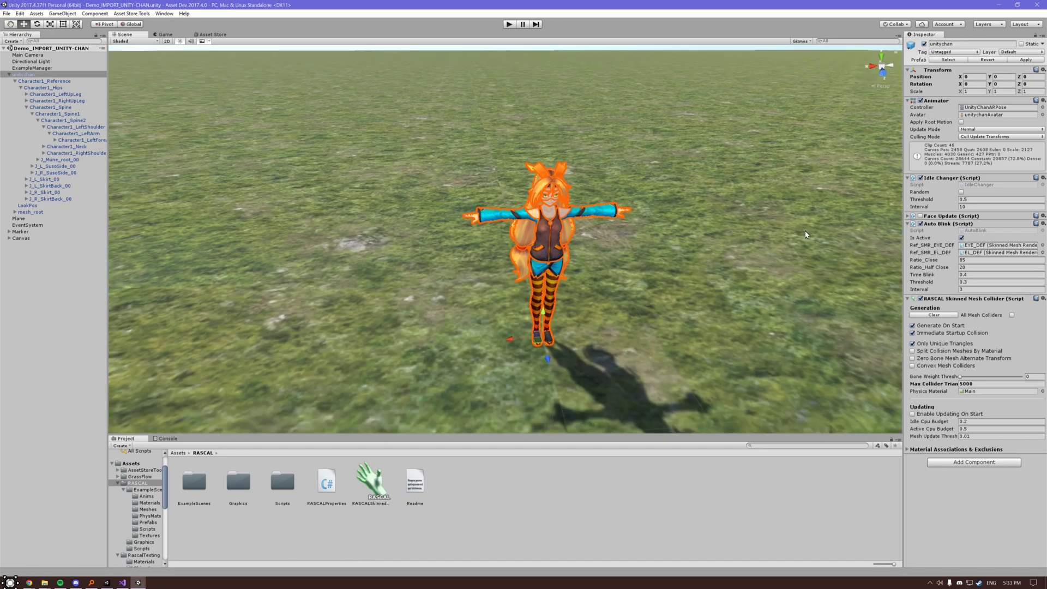
# Step: Generate unitychan's colliders in the editor with the RASCAL component's Generate command, inspect them, and clear them again
pyautogui.rightClick(956, 301)
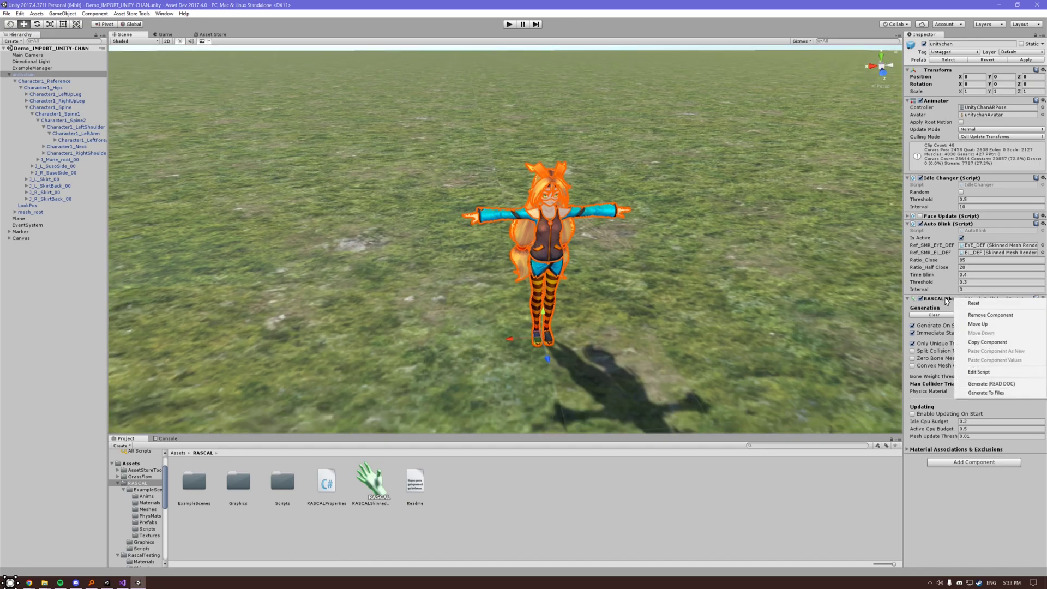
pyautogui.rightClick(942, 301)
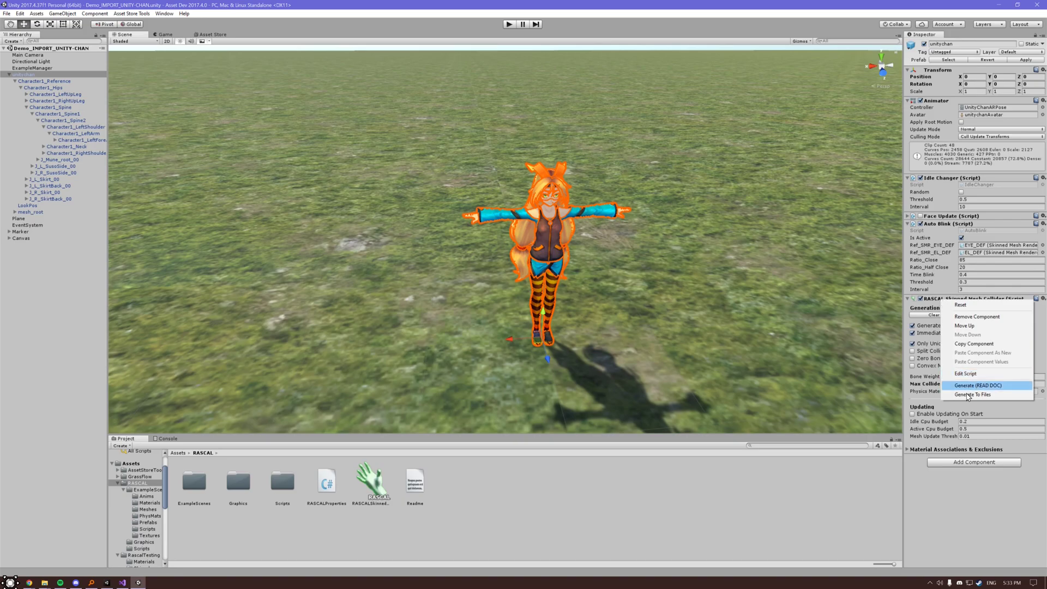
pyautogui.click(978, 386)
pyautogui.scroll(6, 597, 156)
pyautogui.moveTo(597, 157); pyautogui.dragTo(597, 125, button='right')
pyautogui.moveTo(580, 186); pyautogui.dragTo(586, 241, button='right')
pyautogui.click(938, 316)
# Step: Run RASCAL's Generate To Files command for unitychan and create a folder named UnityChanCollisionMeshes in Assets as the save location
pyautogui.scroll(5, 617, 204)
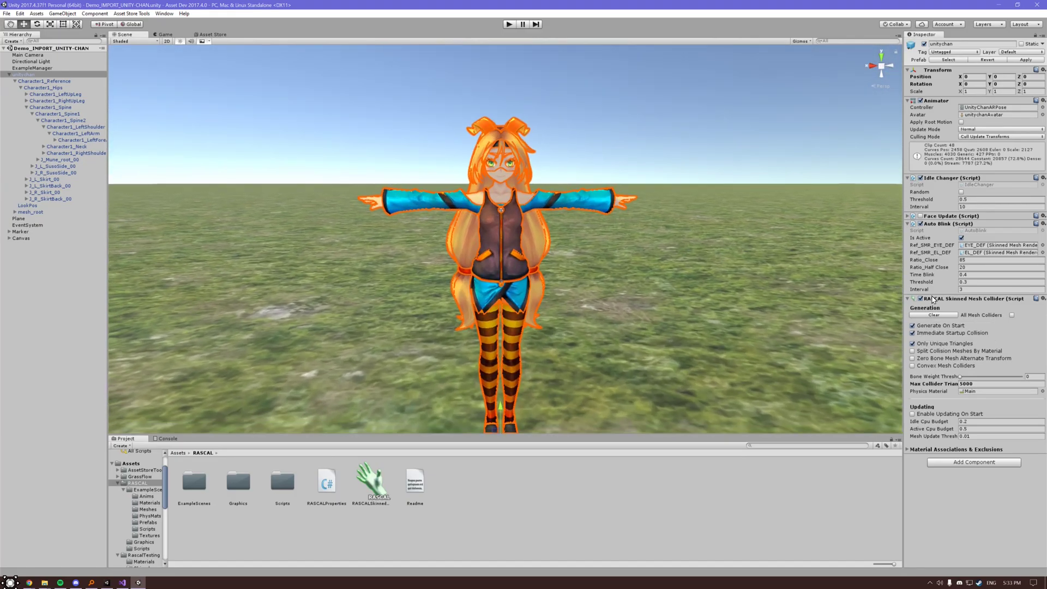
pyautogui.rightClick(933, 300)
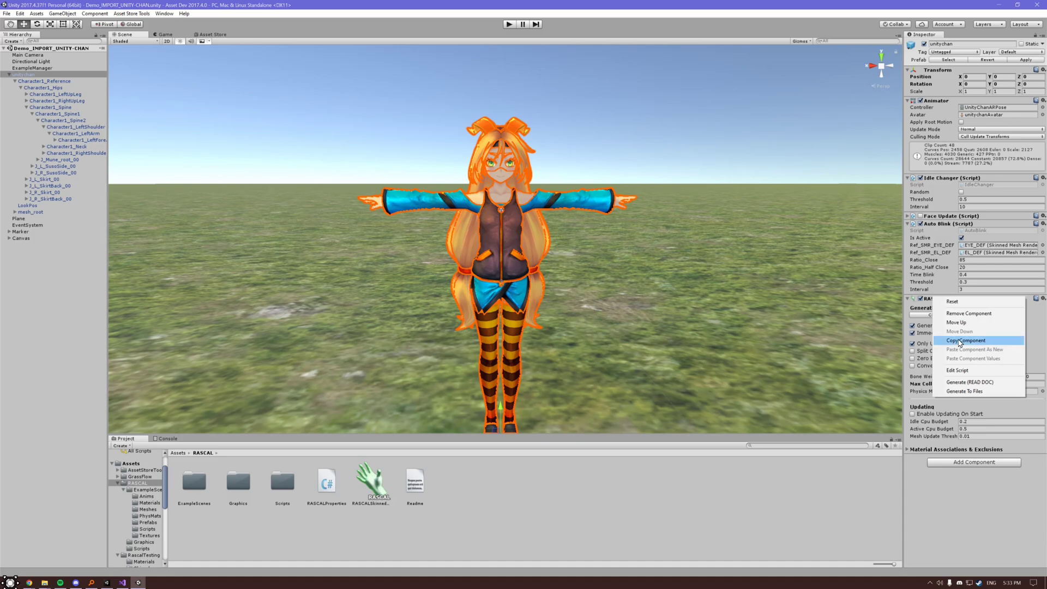
pyautogui.click(980, 393)
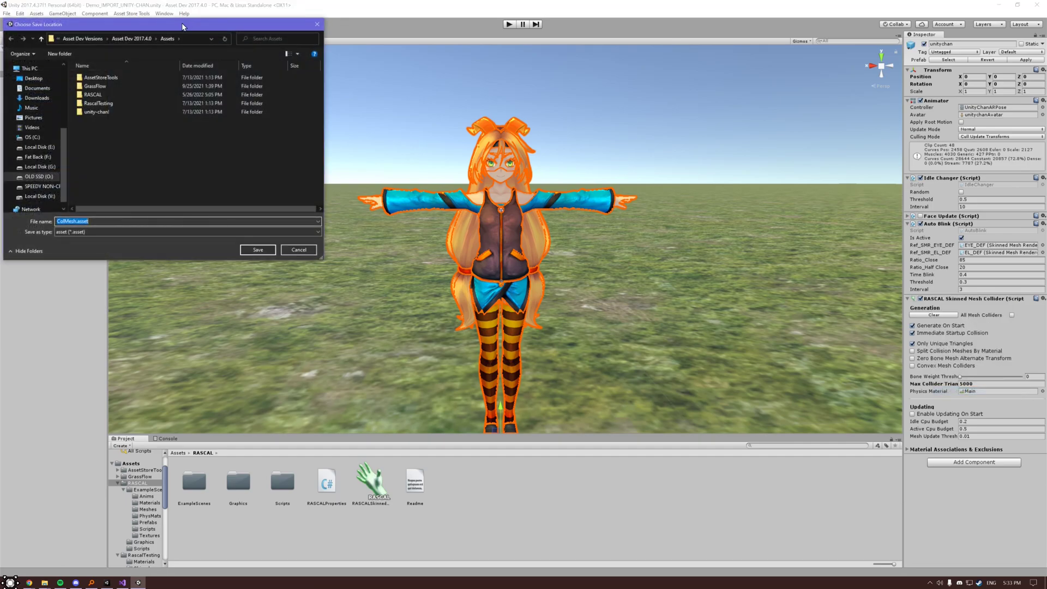
pyautogui.moveTo(182, 27); pyautogui.dragTo(493, 96)
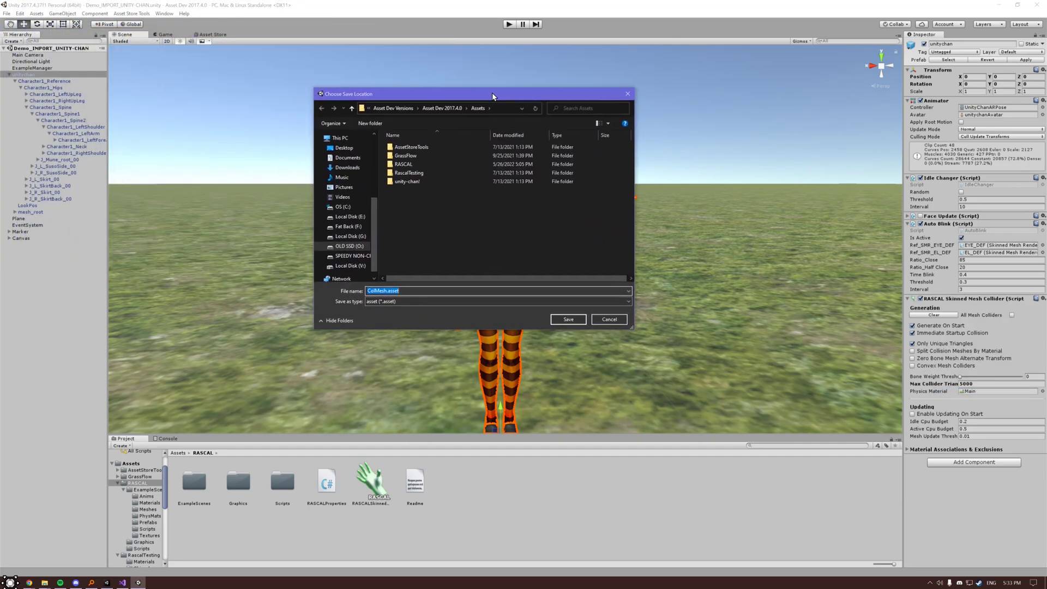
pyautogui.rightClick(409, 209)
pyautogui.moveTo(447, 315)
pyautogui.click(531, 314)
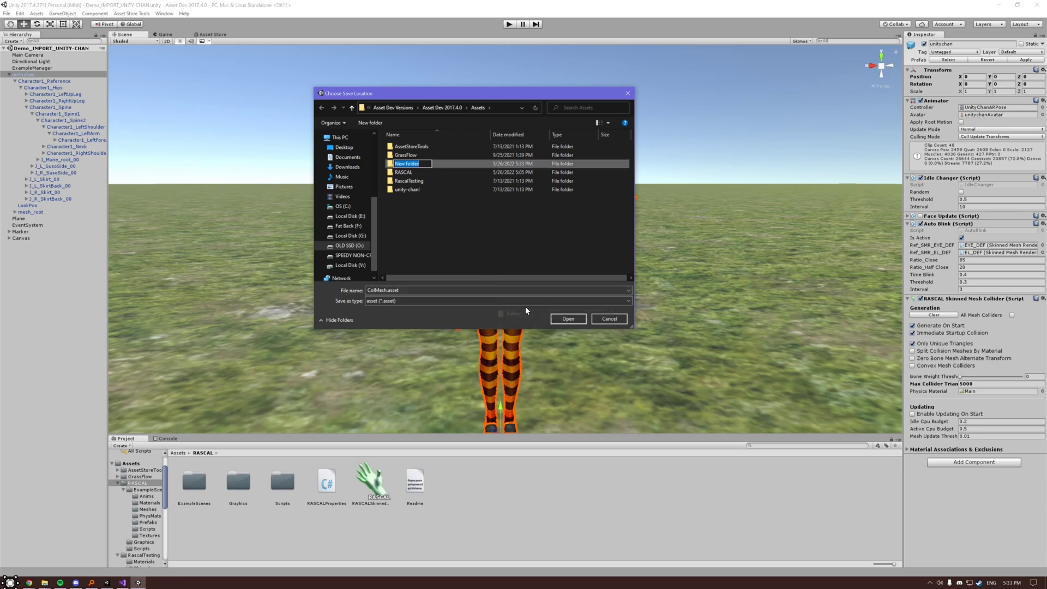
pyautogui.write('UnityChanCollisionMes')
pyautogui.write('hes')
pyautogui.press('Return')
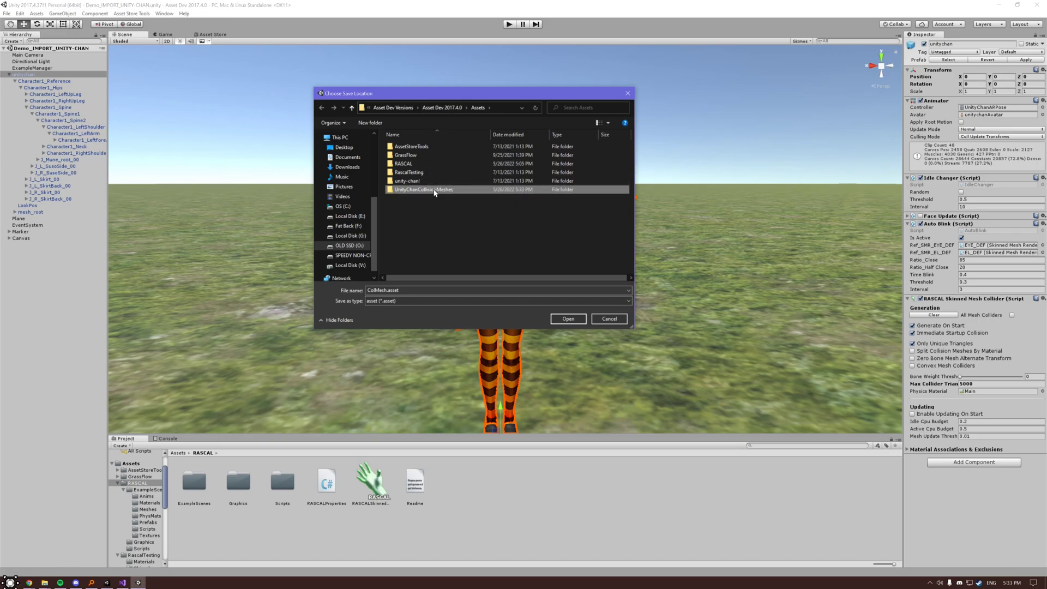
# Step: Save the generated collision meshes as ColMesh.asset inside the UnityChanCollisionMeshes folder
pyautogui.doubleClick(430, 190)
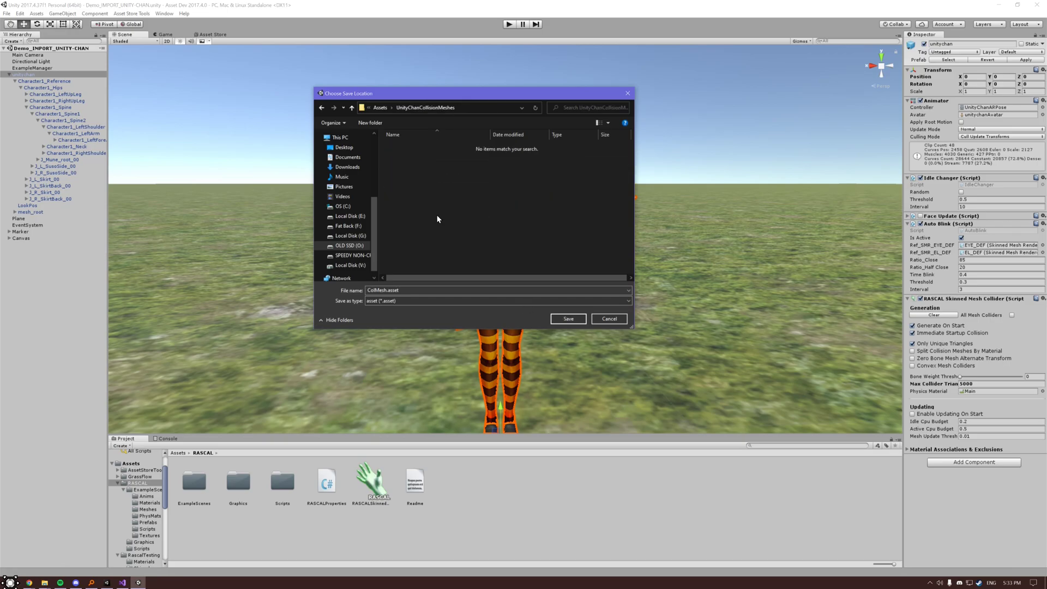
pyautogui.click(561, 320)
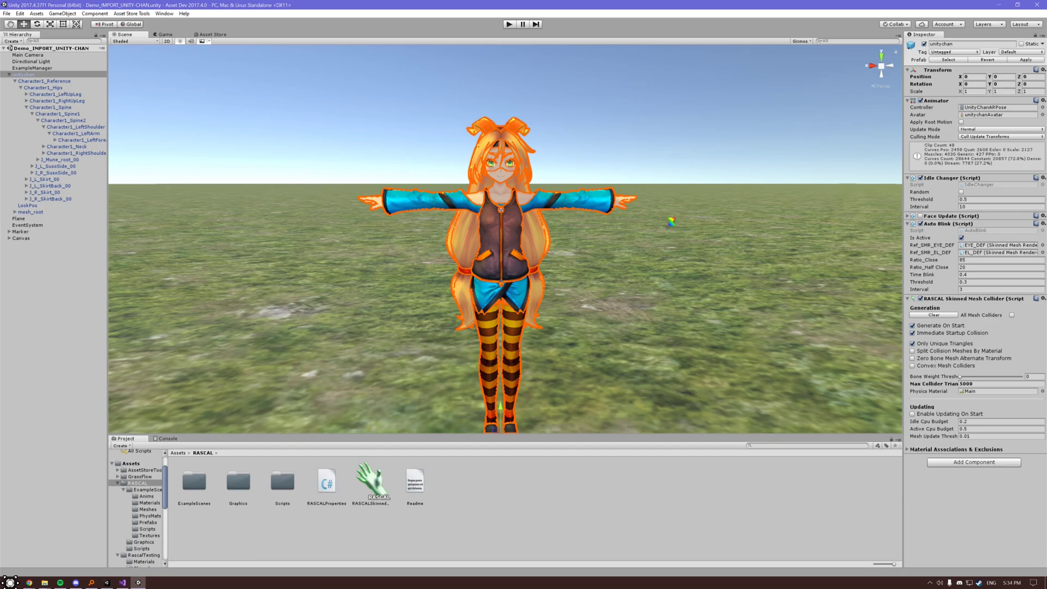
pyautogui.moveTo(671, 226); pyautogui.dragTo(707, 257, button='middle')
# Step: Browse the project's assets and open the UnityChanCollisionMeshes folder under Assets
pyautogui.click(366, 516)
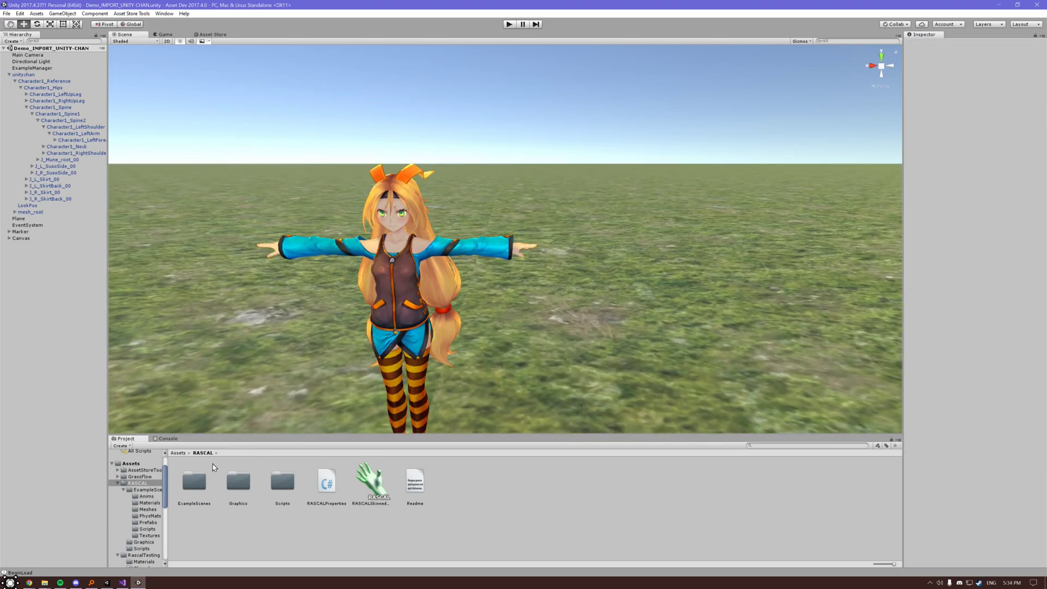
pyautogui.doubleClick(194, 481)
pyautogui.click(415, 502)
pyautogui.click(417, 529)
pyautogui.click(422, 482)
pyautogui.click(260, 479)
pyautogui.click(203, 453)
pyautogui.click(189, 453)
pyautogui.click(259, 505)
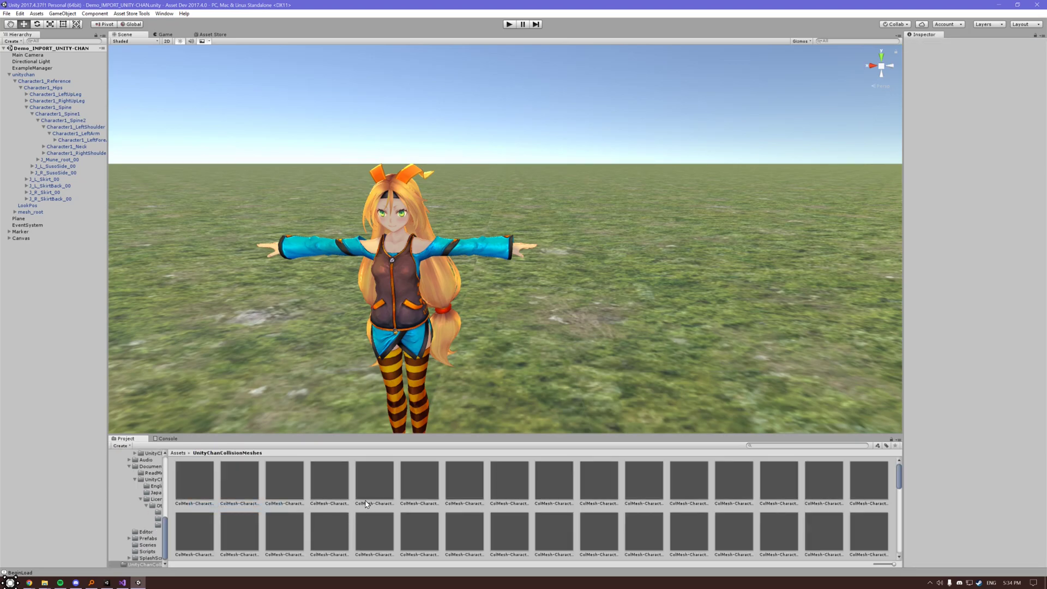
# Step: Inspect the saved collision mesh asset for Character1_LeftArm, and return to the Assets folder
pyautogui.click(602, 522)
pyautogui.click(568, 485)
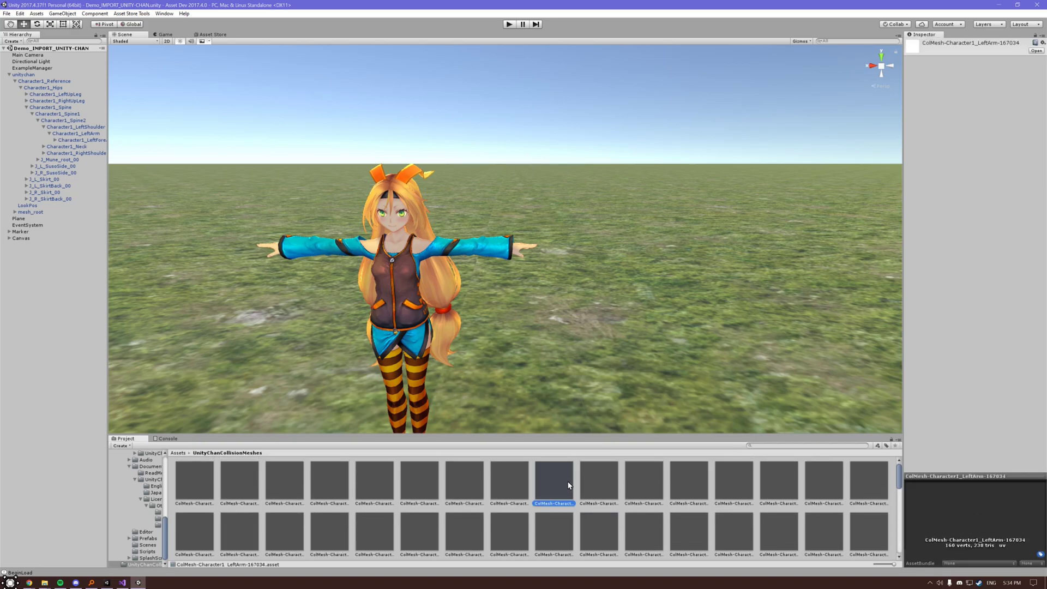
pyautogui.click(945, 504)
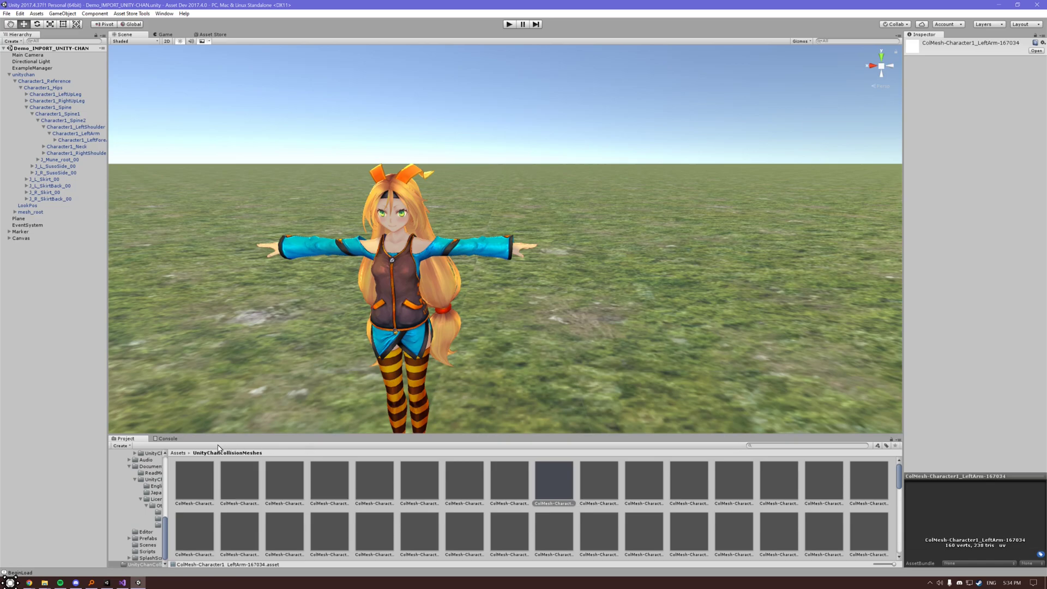
pyautogui.click(178, 453)
# Step: Select unitychan in the scene and examine the generated collider wireframe up close
pyautogui.click(489, 270)
pyautogui.keyDown('alt'); pyautogui.moveTo(489, 270); pyautogui.dragTo(612, 172); pyautogui.keyUp('alt')
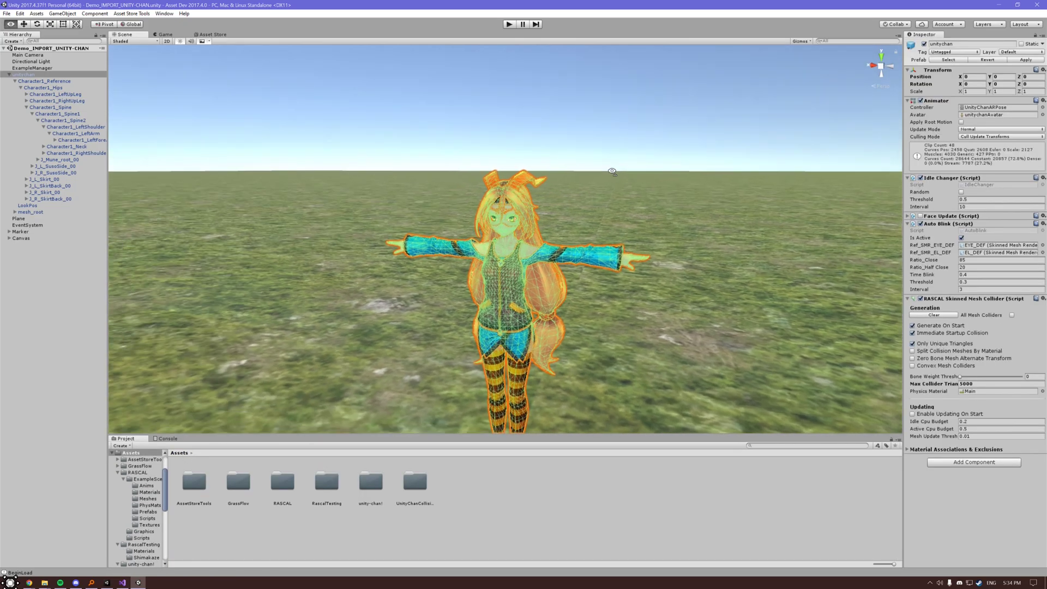
pyautogui.press('w')
pyautogui.moveTo(611, 172); pyautogui.dragTo(607, 192, button='right')
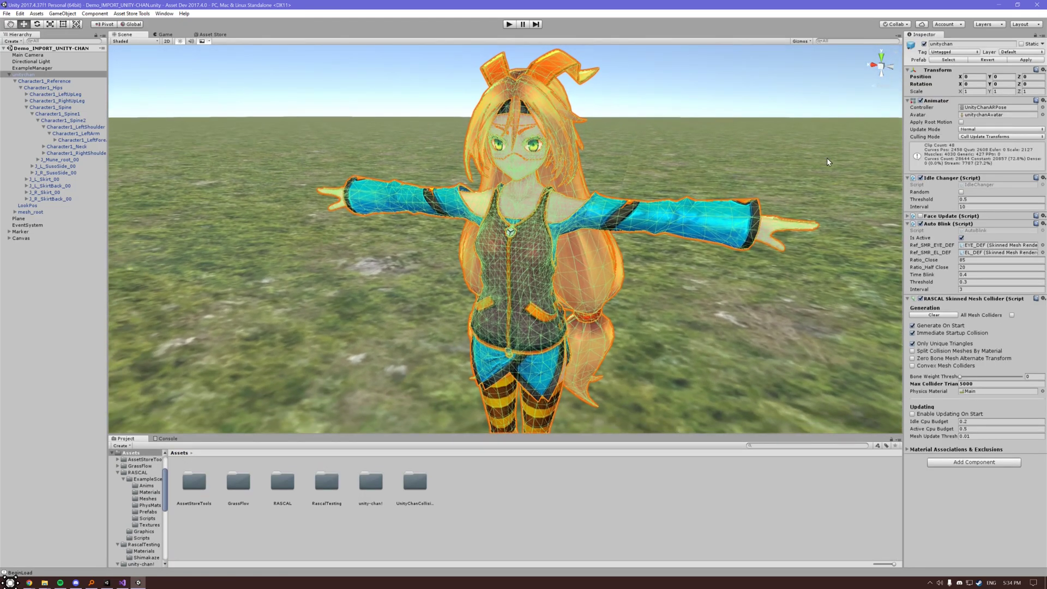
# Step: Select the Character1_LeftArm bone and locate the mesh asset referenced by its first Mesh Collider in the project
pyautogui.click(71, 135)
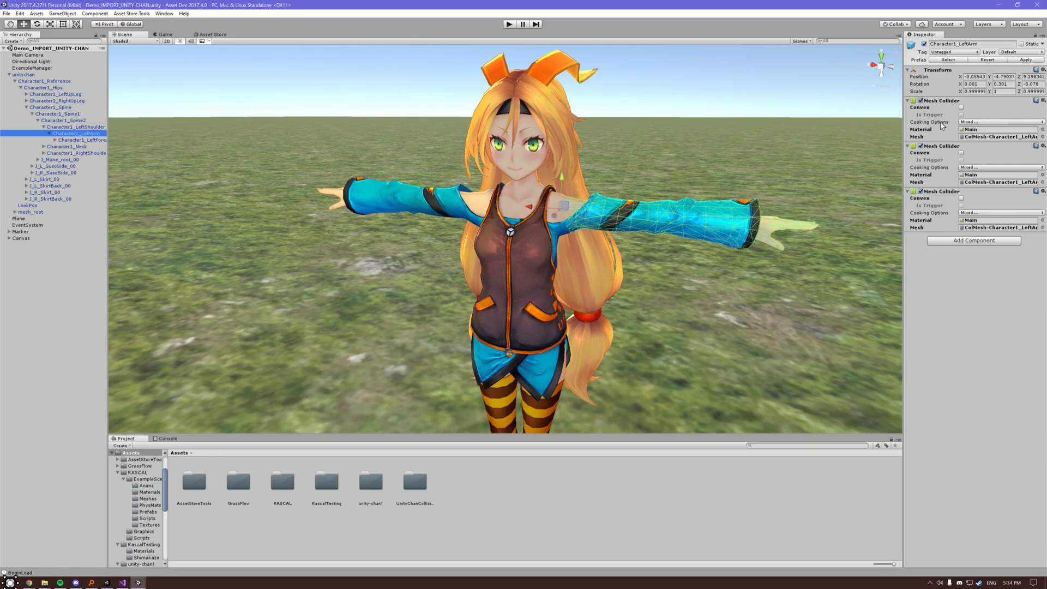
pyautogui.click(981, 137)
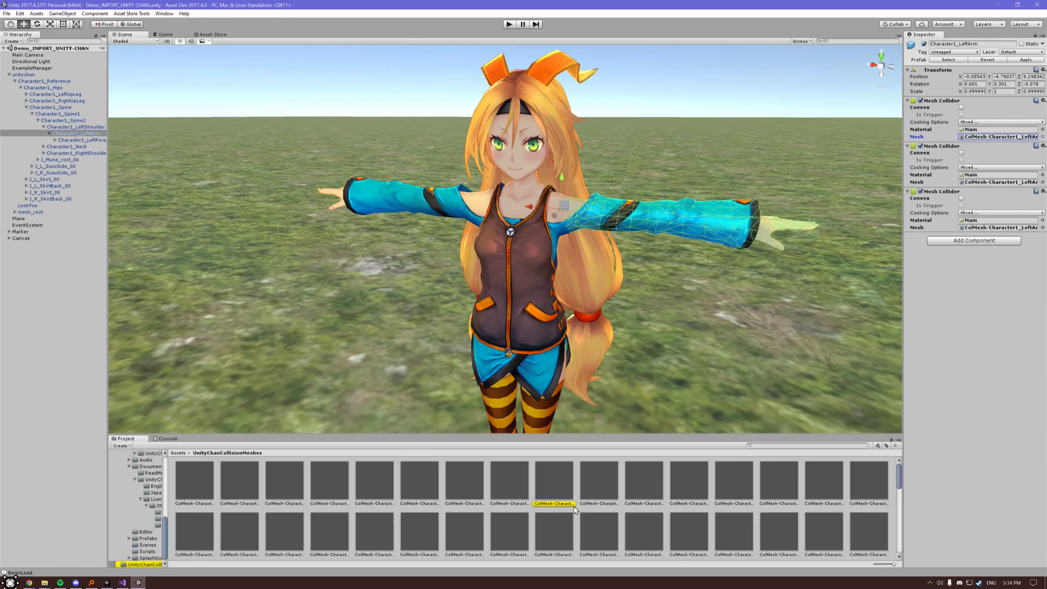
pyautogui.scroll(-1, 576, 510)
pyautogui.scroll(-3, 691, 133)
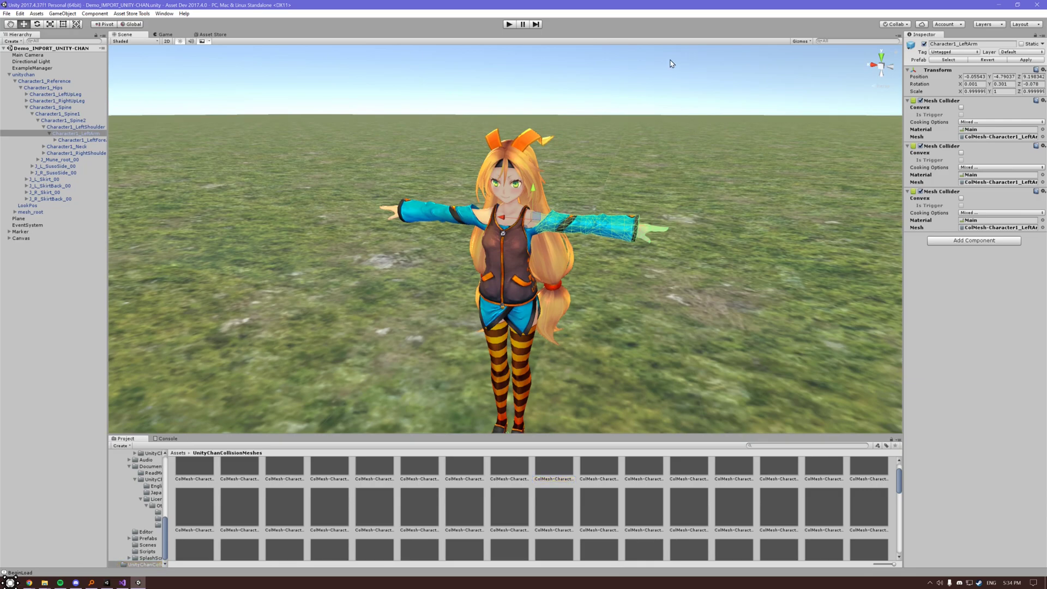
# Step: Reselect unitychan and examine the file-based colliders over the whole body from several angles
pyautogui.click(82, 74)
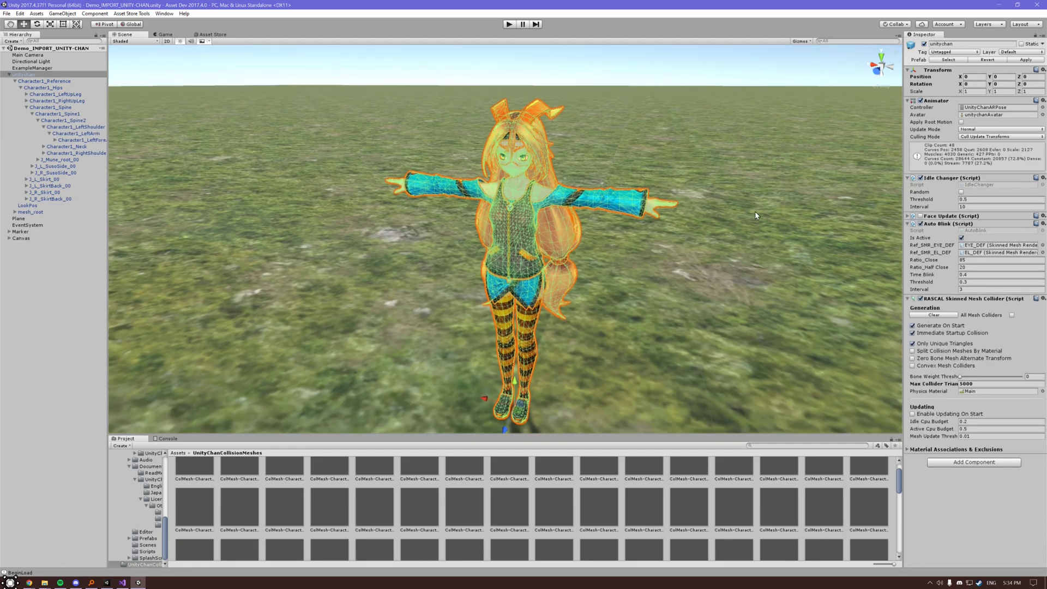
pyautogui.keyDown('alt'); pyautogui.moveTo(754, 211); pyautogui.dragTo(748, 199); pyautogui.keyUp('alt')
pyautogui.scroll(10, 747, 200)
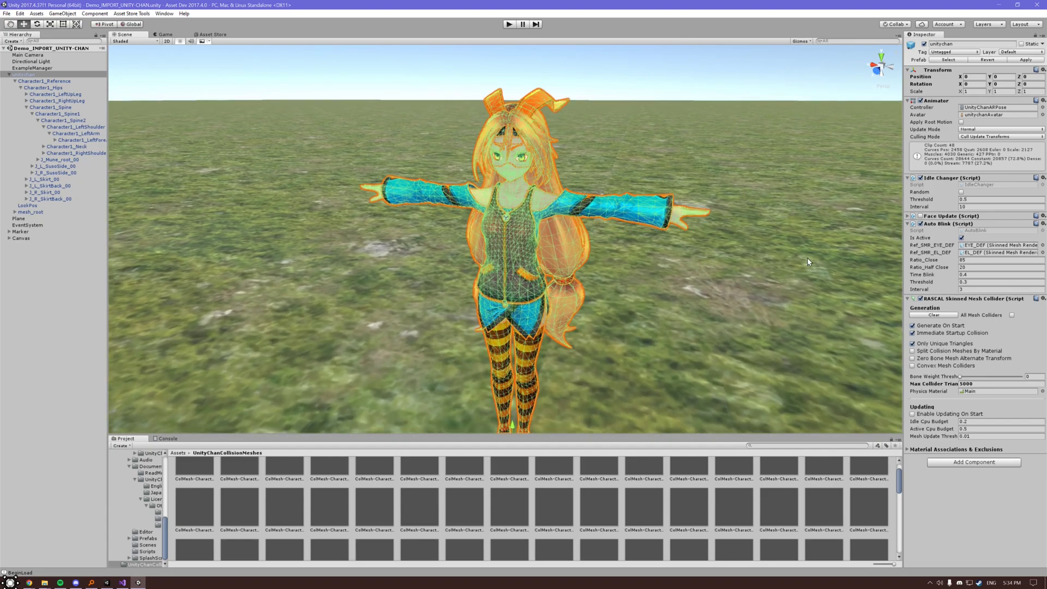
pyautogui.moveTo(804, 160); pyautogui.dragTo(803, 167, button='right')
pyautogui.moveTo(749, 146); pyautogui.dragTo(747, 151, button='middle')
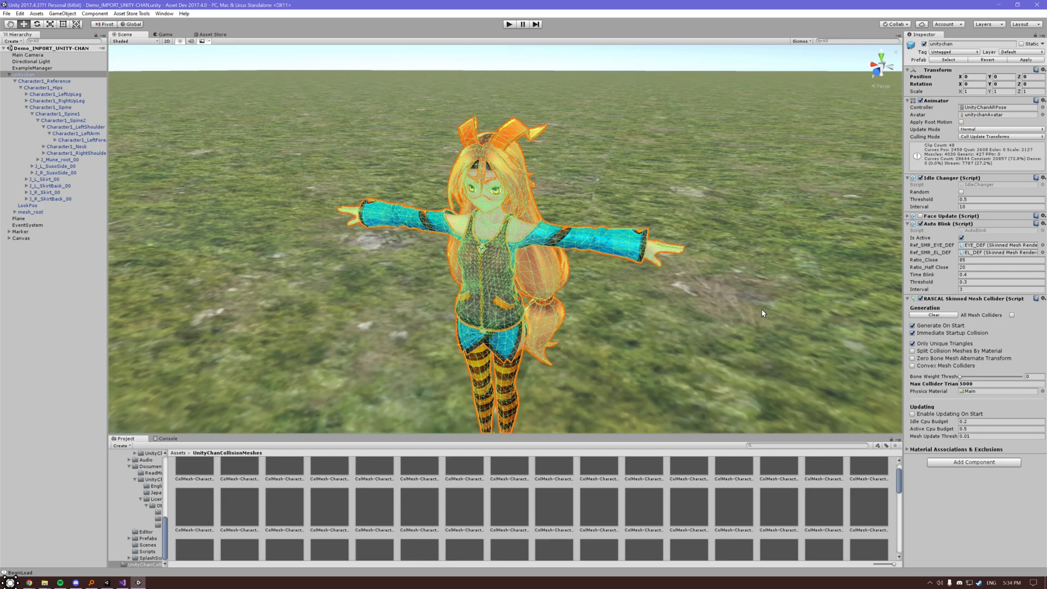
pyautogui.moveTo(726, 206); pyautogui.dragTo(723, 217, button='right')
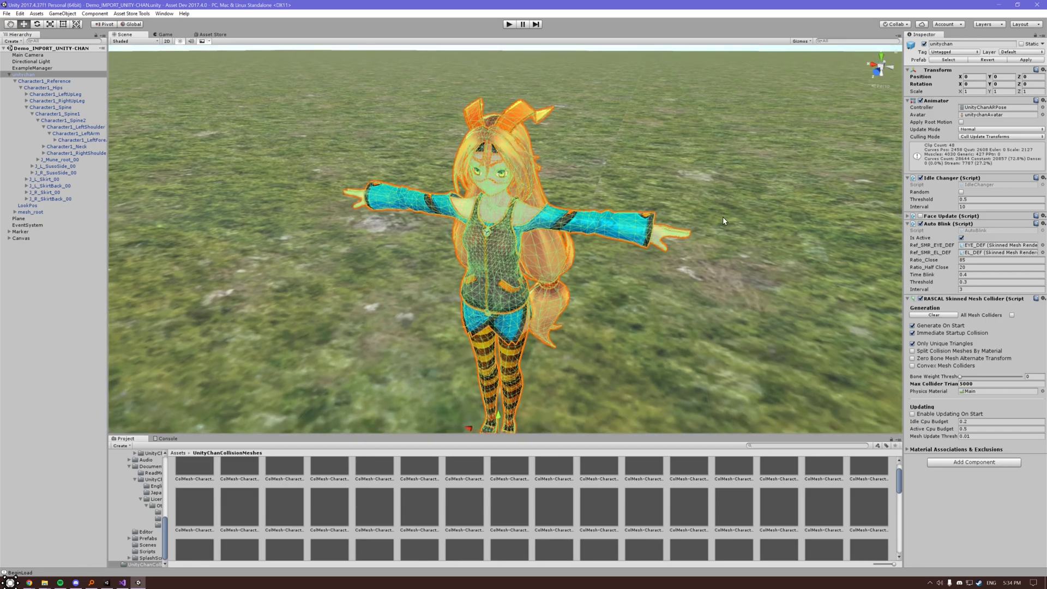
pyautogui.keyDown('alt'); pyautogui.moveTo(693, 223); pyautogui.dragTo(676, 207); pyautogui.keyUp('alt')
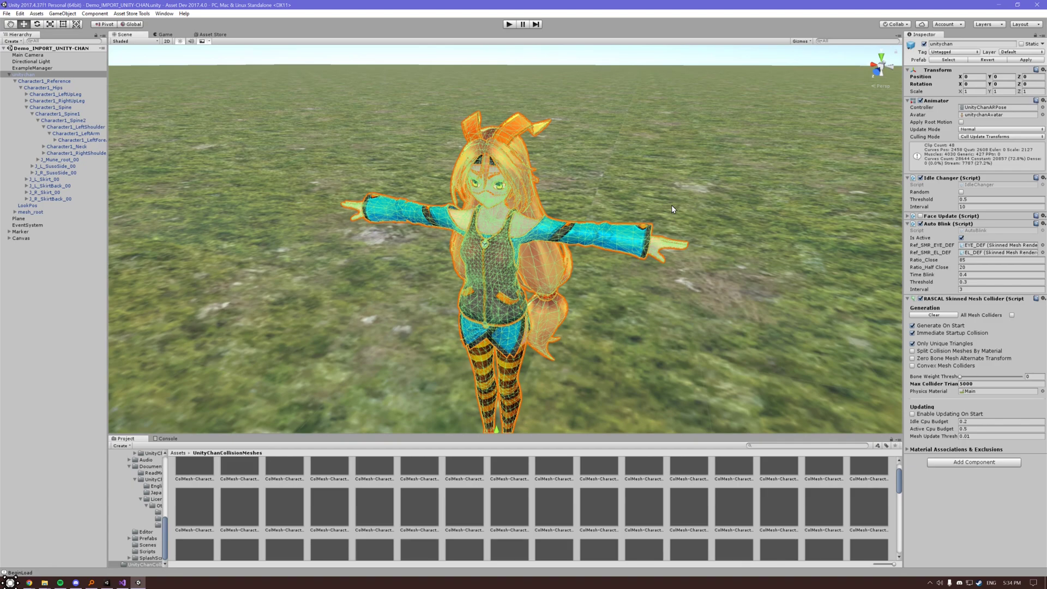
pyautogui.keyDown('alt'); pyautogui.moveTo(672, 208); pyautogui.dragTo(640, 202); pyautogui.keyUp('alt')
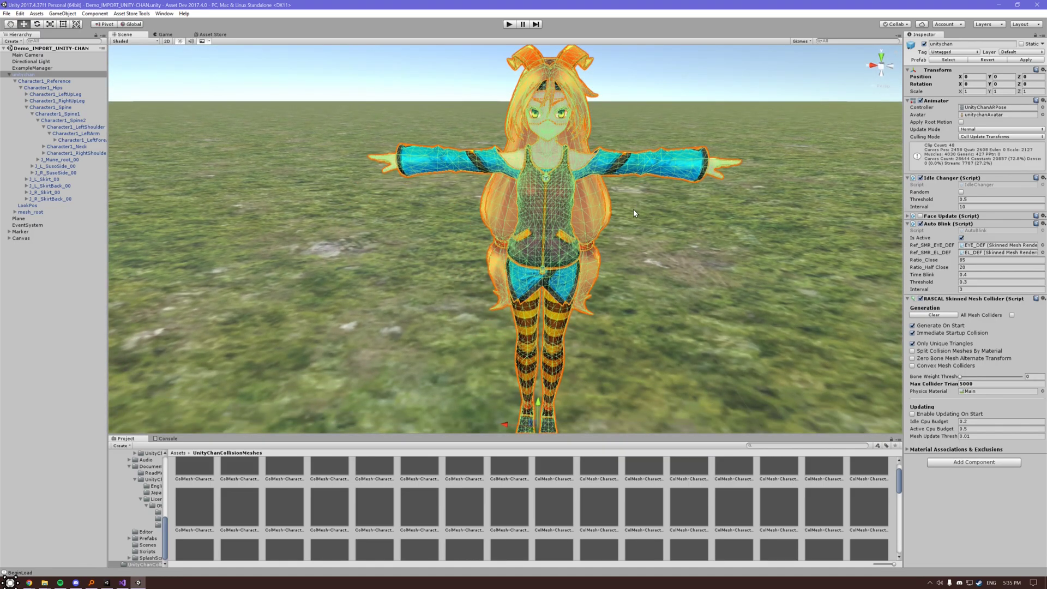
pyautogui.moveTo(648, 124); pyautogui.dragTo(614, 188, button='middle')
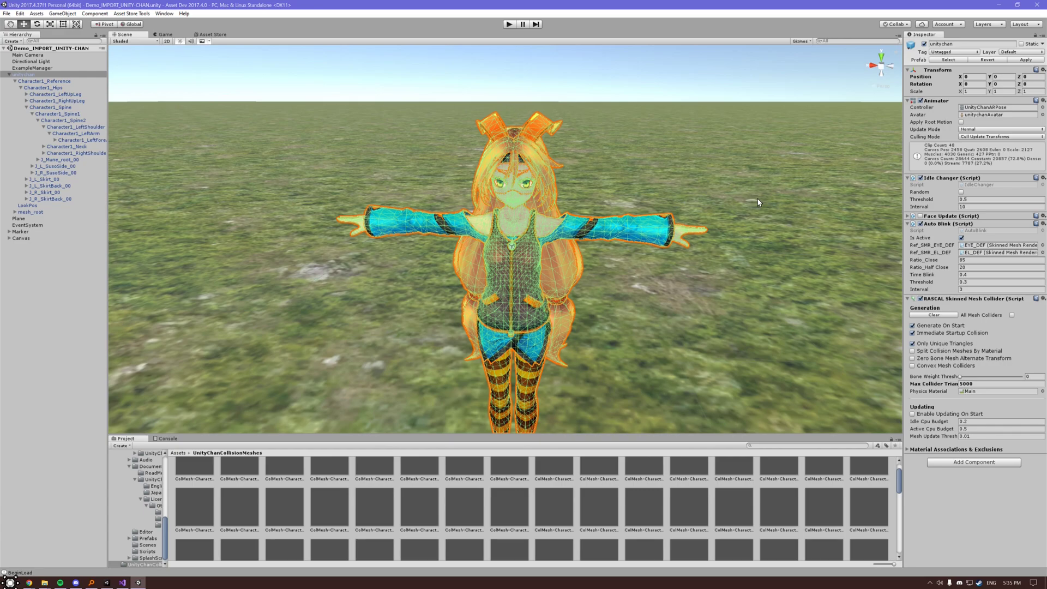
pyautogui.moveTo(582, 97); pyautogui.dragTo(586, 102, button='right')
# Step: Remove the RASCAL Skinned Mesh Collider component from unitychan and check the remaining mesh colliders
pyautogui.rightClick(955, 298)
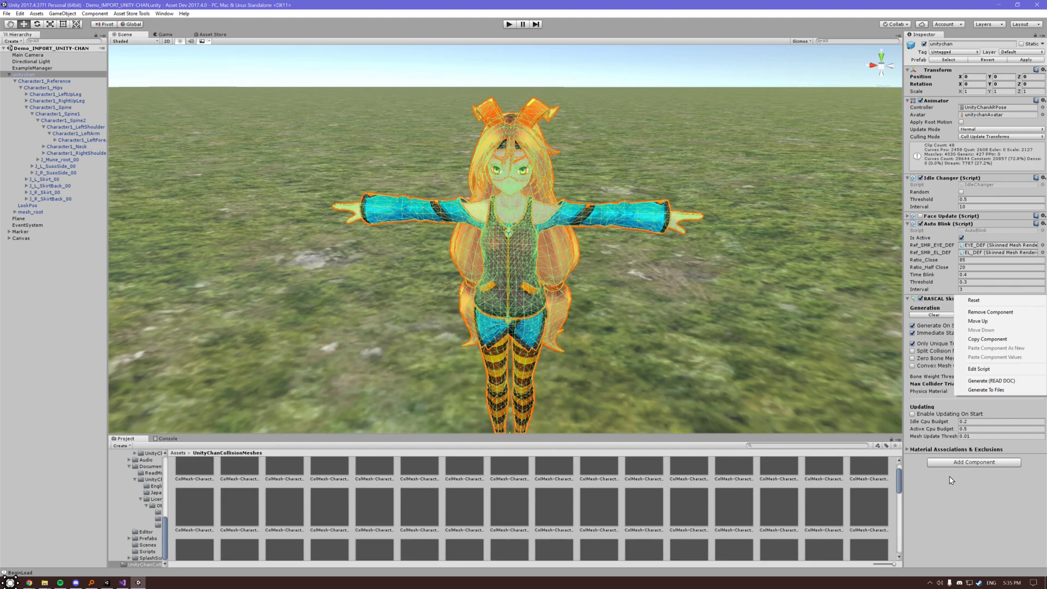
pyautogui.click(990, 312)
pyautogui.scroll(-5, 546, 112)
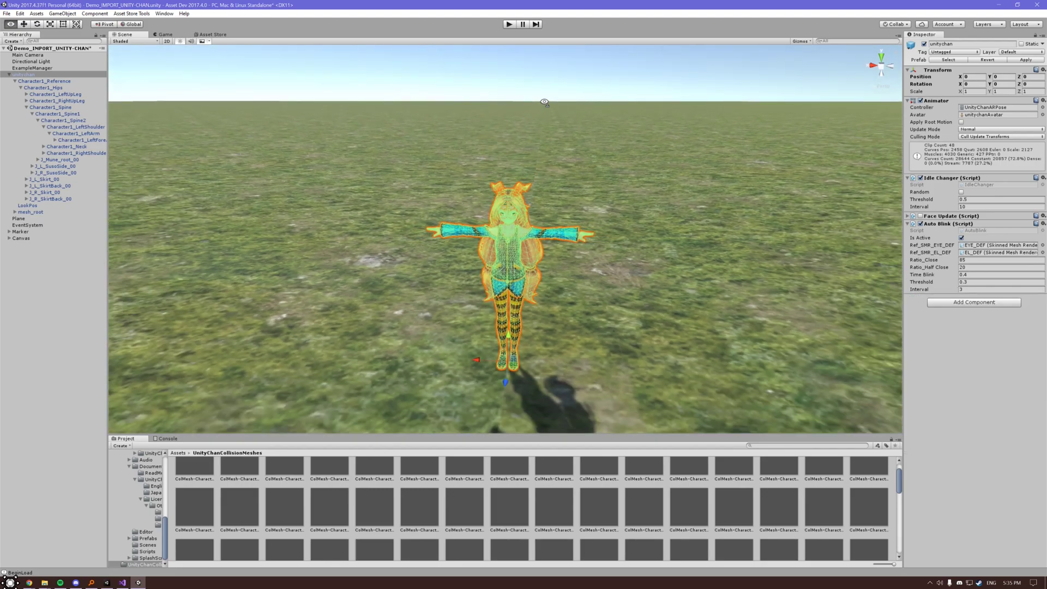
pyautogui.scroll(6, 602, 141)
pyautogui.keyDown('alt'); pyautogui.moveTo(602, 141); pyautogui.dragTo(561, 152); pyautogui.keyUp('alt')
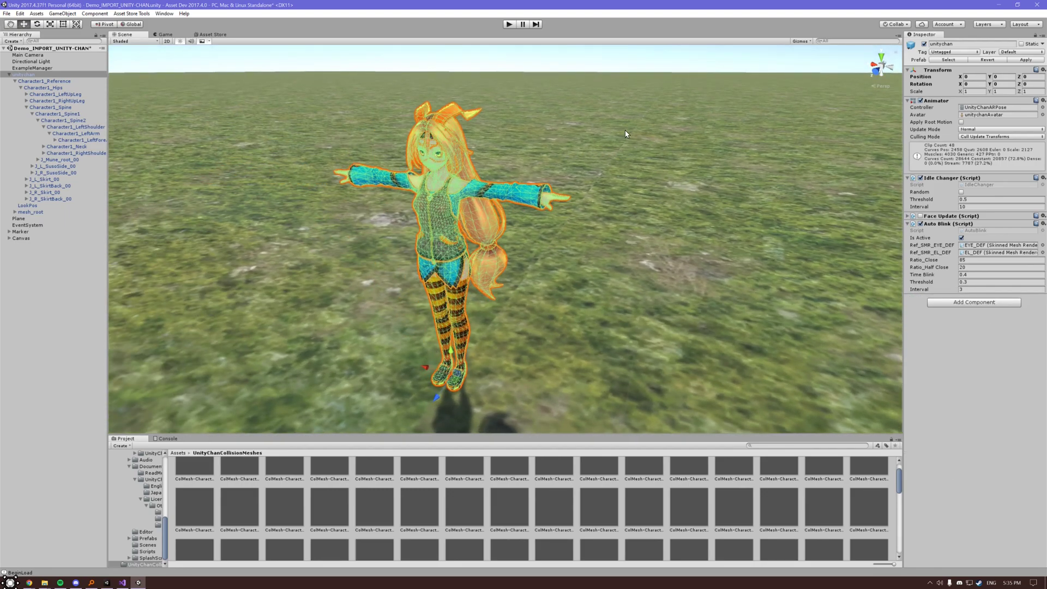
# Step: Enter play mode, place a marker on the character, and turn on the collision mesh display
pyautogui.click(508, 24)
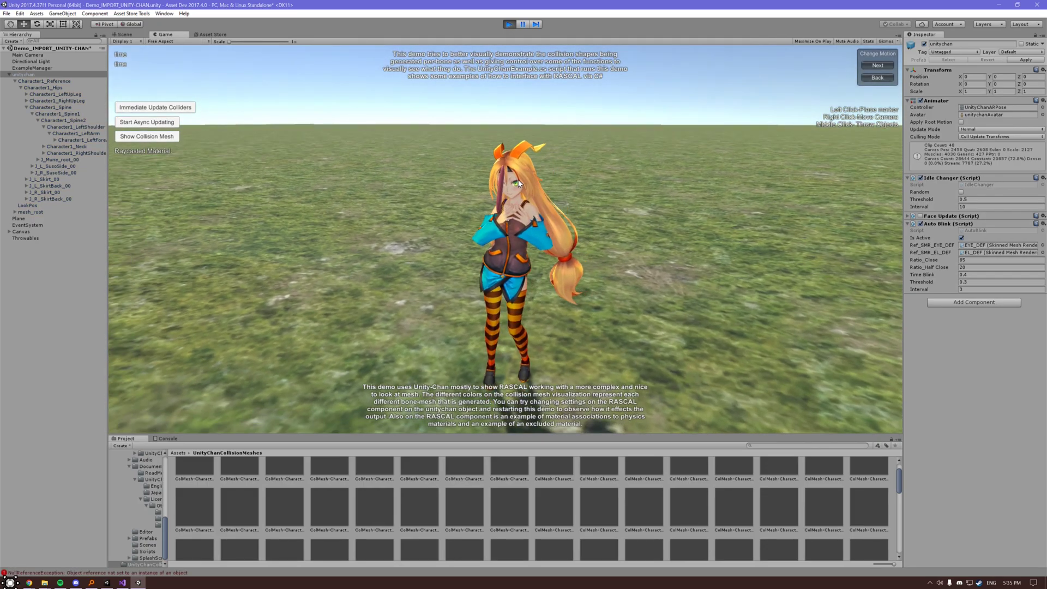
pyautogui.click(535, 151)
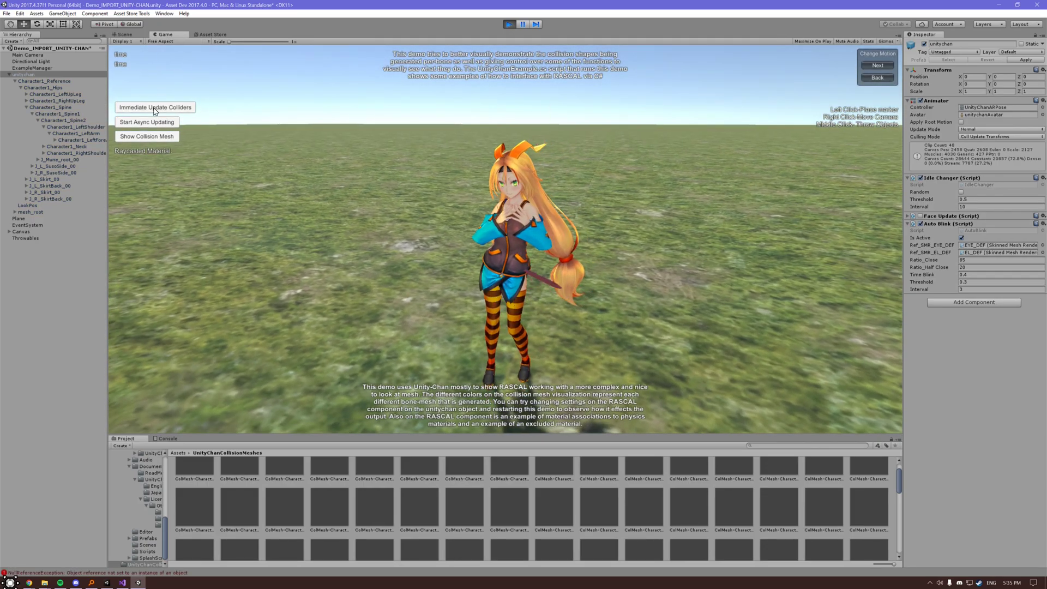
pyautogui.click(146, 136)
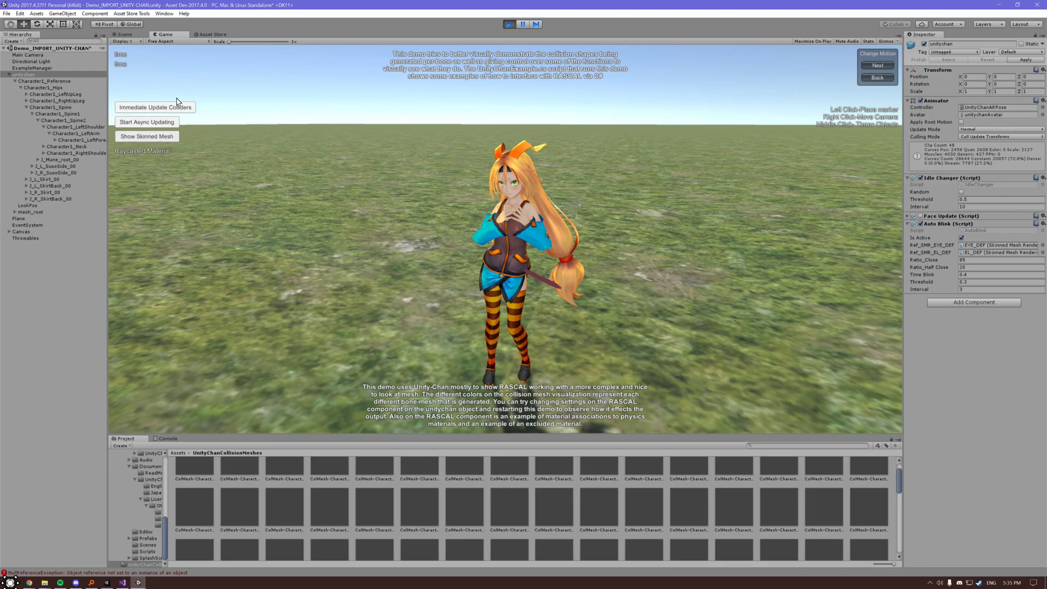
# Step: Switch to the Scene view during play and examine how unitychan's colliders follow the animated pose
pyautogui.click(126, 35)
pyautogui.press('a')
pyautogui.moveTo(512, 124); pyautogui.dragTo(517, 169, button='right')
pyautogui.press('w')
pyautogui.press('s')
pyautogui.press('w')
pyautogui.press('s')
pyautogui.press('d')
pyautogui.press('s')
pyautogui.press('a')
pyautogui.moveTo(523, 66); pyautogui.dragTo(554, 87, button='right')
pyautogui.press('w')
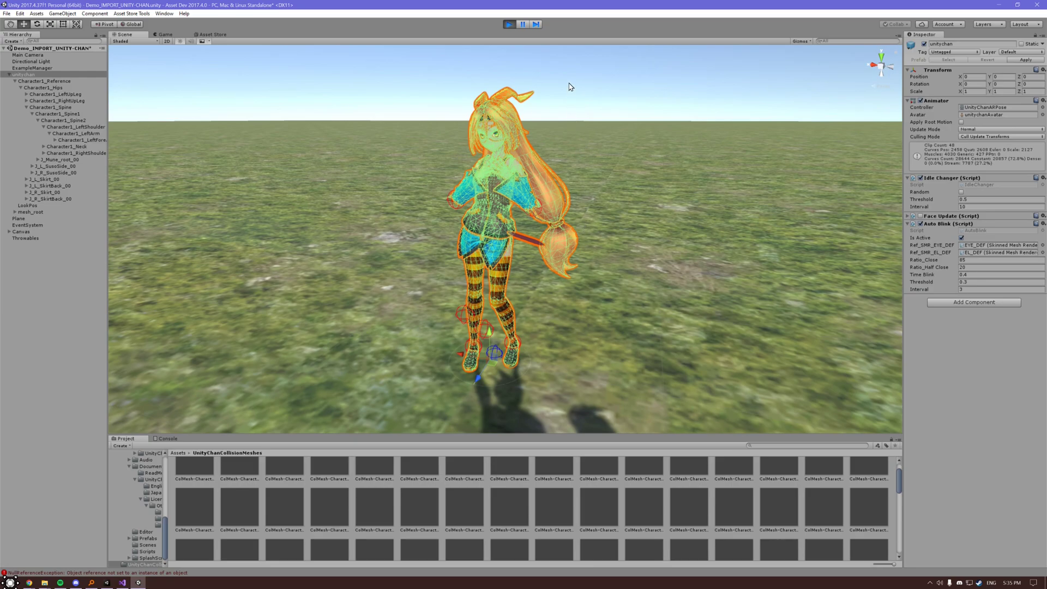
# Step: Stop play mode and undo both the RASCAL component's removal and the collider generation on unitychan
pyautogui.click(509, 26)
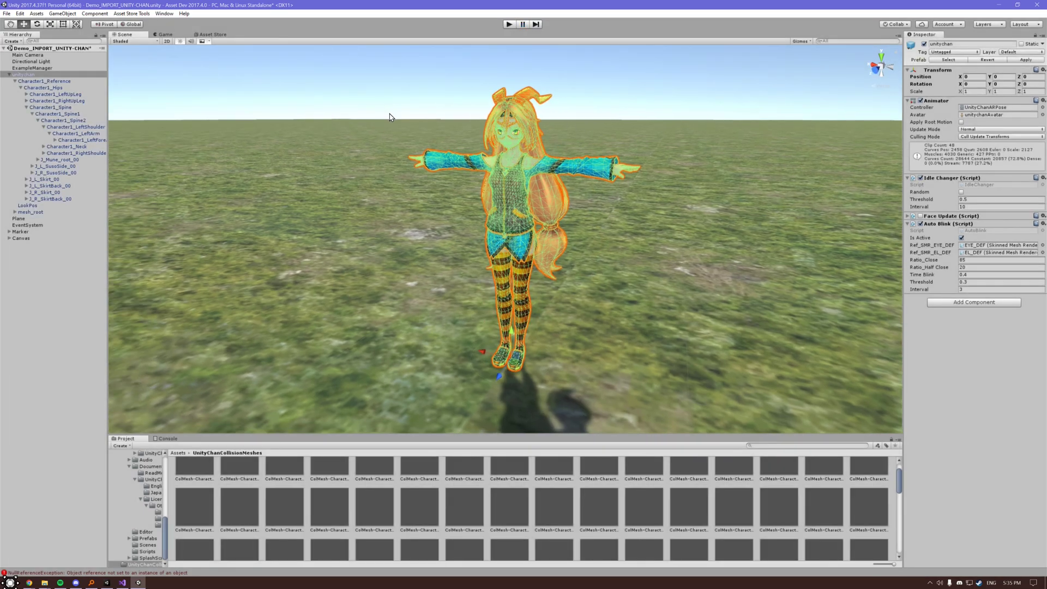
pyautogui.click(521, 207)
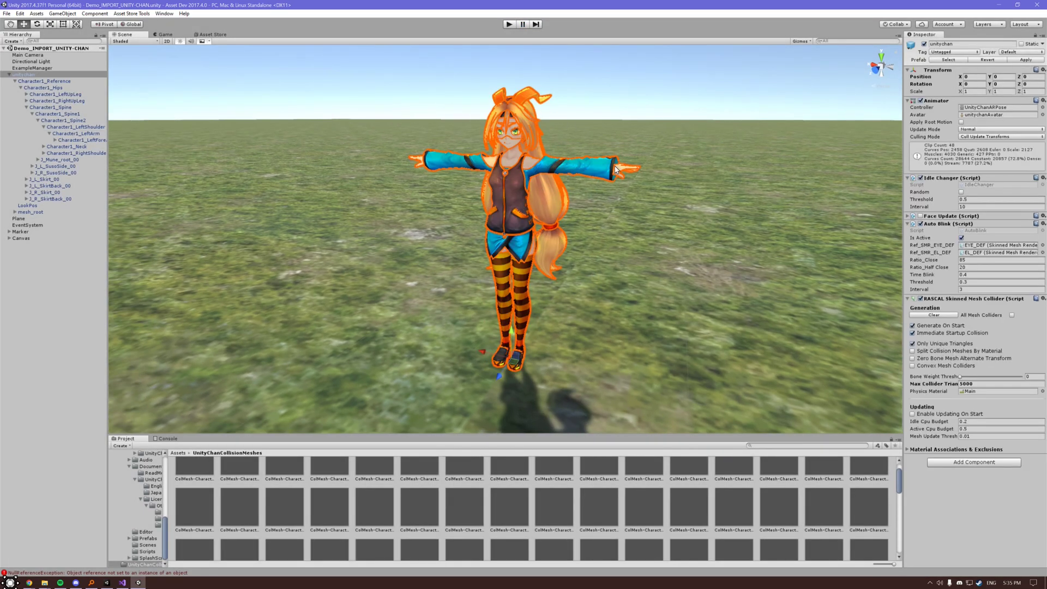
pyautogui.moveTo(666, 101); pyautogui.dragTo(570, 132, button='right')
pyautogui.press('e')
pyautogui.press('s')
pyautogui.press('w')
pyautogui.press('s')
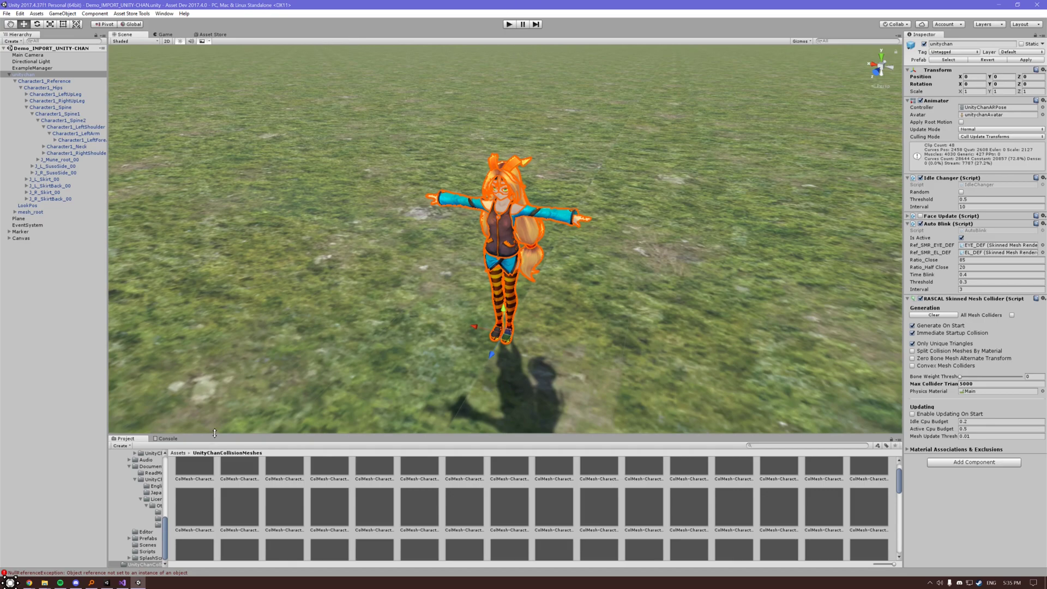
pyautogui.moveTo(396, 203); pyautogui.dragTo(414, 204, button='right')
pyautogui.press('w')
pyautogui.press('a')
pyautogui.moveTo(516, 112); pyautogui.dragTo(541, 104, button='right')
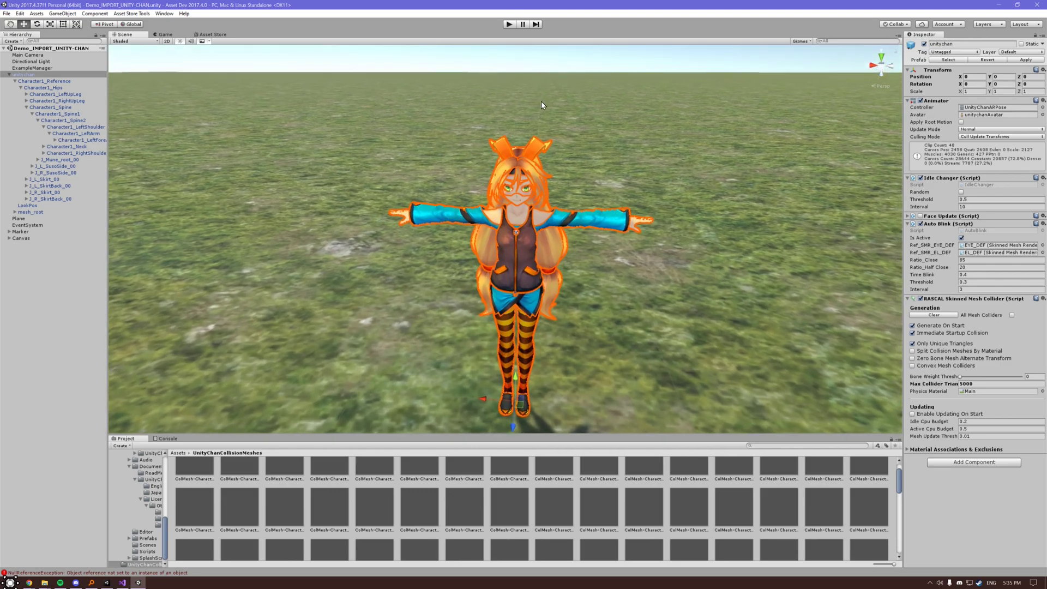
pyautogui.click(61, 327)
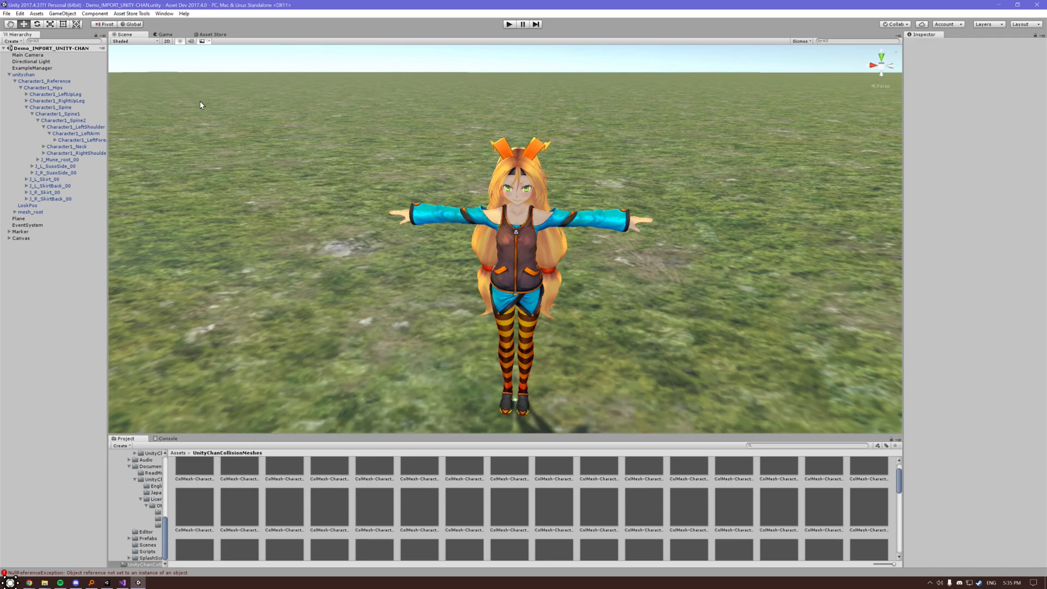
pyautogui.press('w')
pyautogui.press('a')
pyautogui.moveTo(368, 86); pyautogui.dragTo(375, 97, button='right')
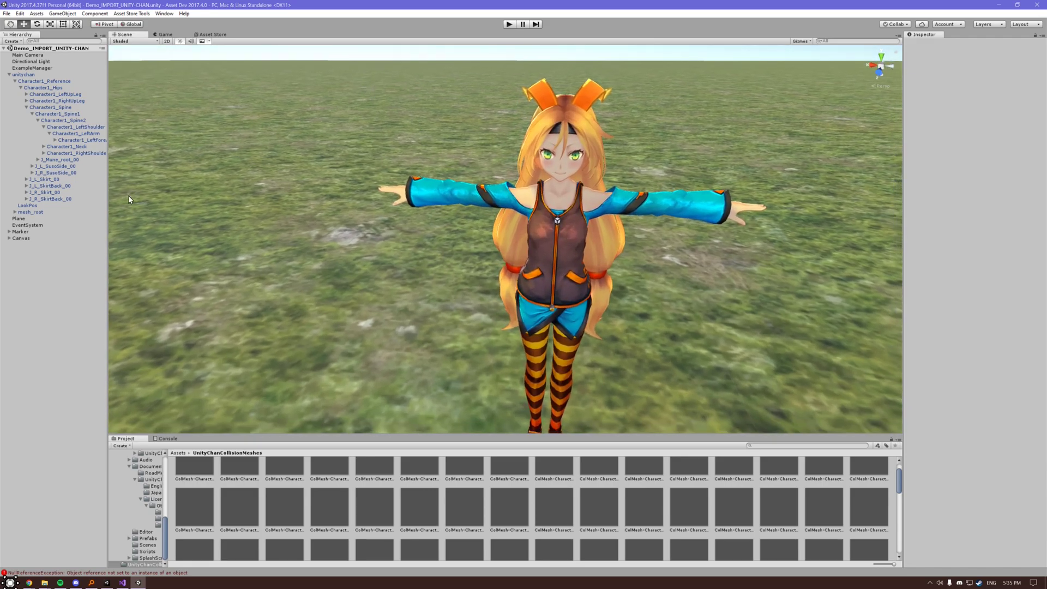
pyautogui.click(46, 75)
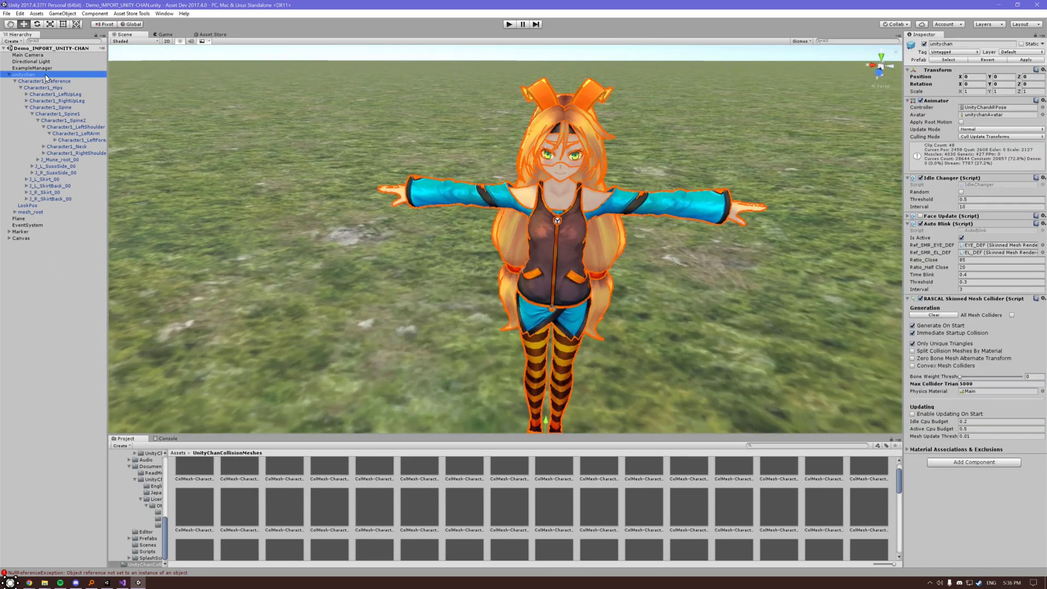
pyautogui.press('s')
pyautogui.moveTo(397, 128)
pyautogui.mouseDown(button='right')
pyautogui.moveTo(401, 140)
pyautogui.moveTo(395, 131)
pyautogui.mouseUp(button='right')
pyautogui.press('w')
pyautogui.press('s')
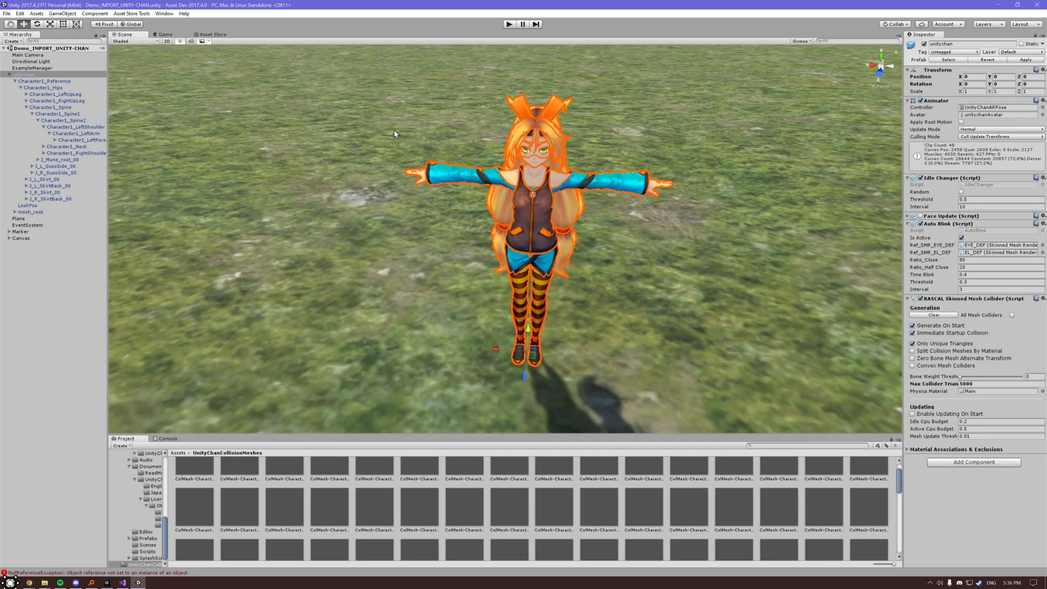
# Step: Duplicate Character1_Reference under unitychan and rename the copy to Character1_Reference
pyautogui.click(64, 81)
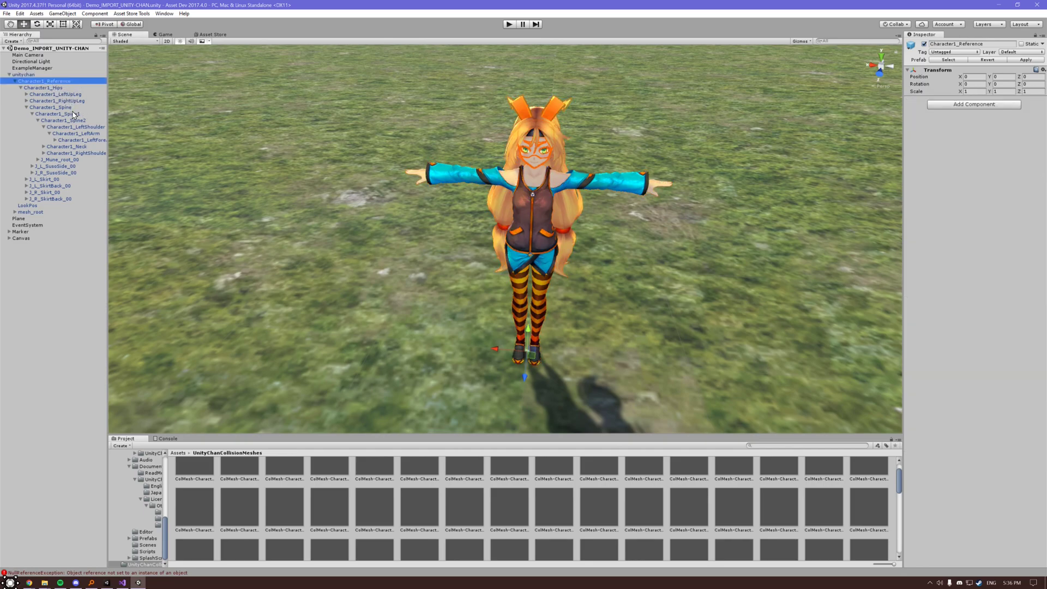
pyautogui.hotkey('ctrl', 'd')
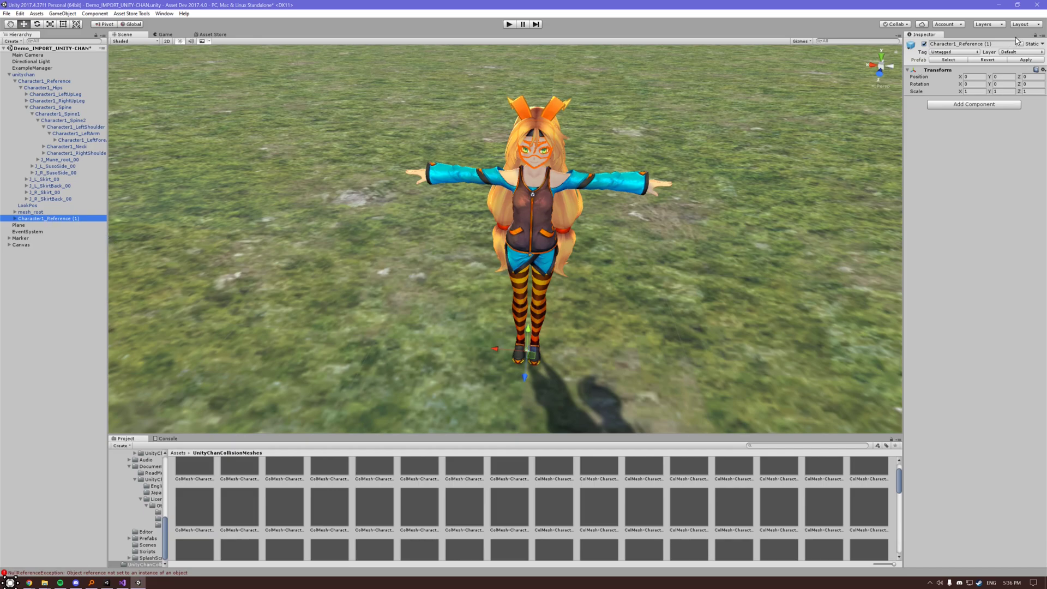
pyautogui.click(997, 43)
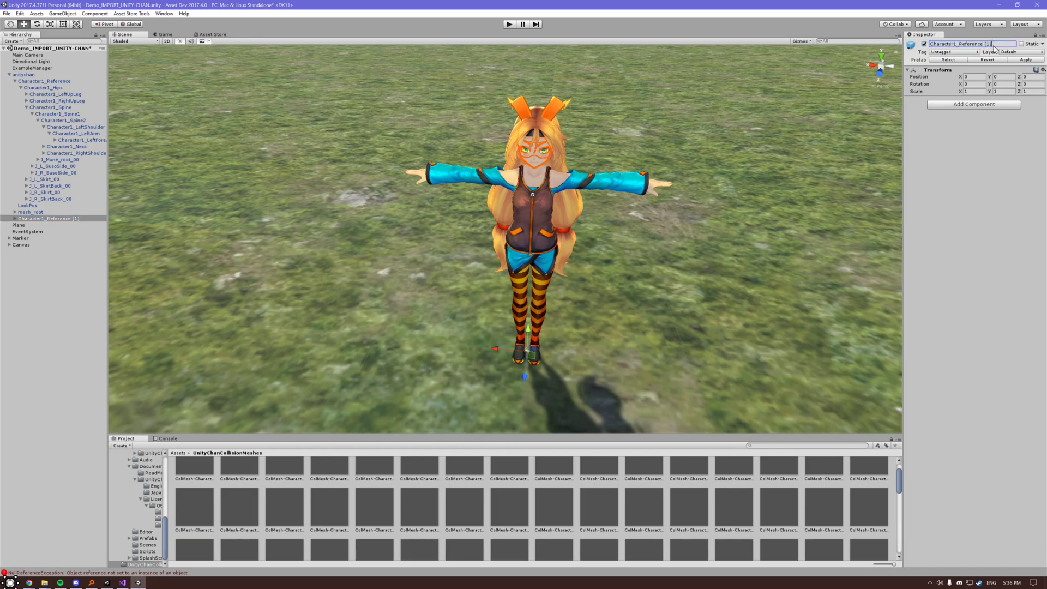
pyautogui.hotkey('ctrl', 'z')
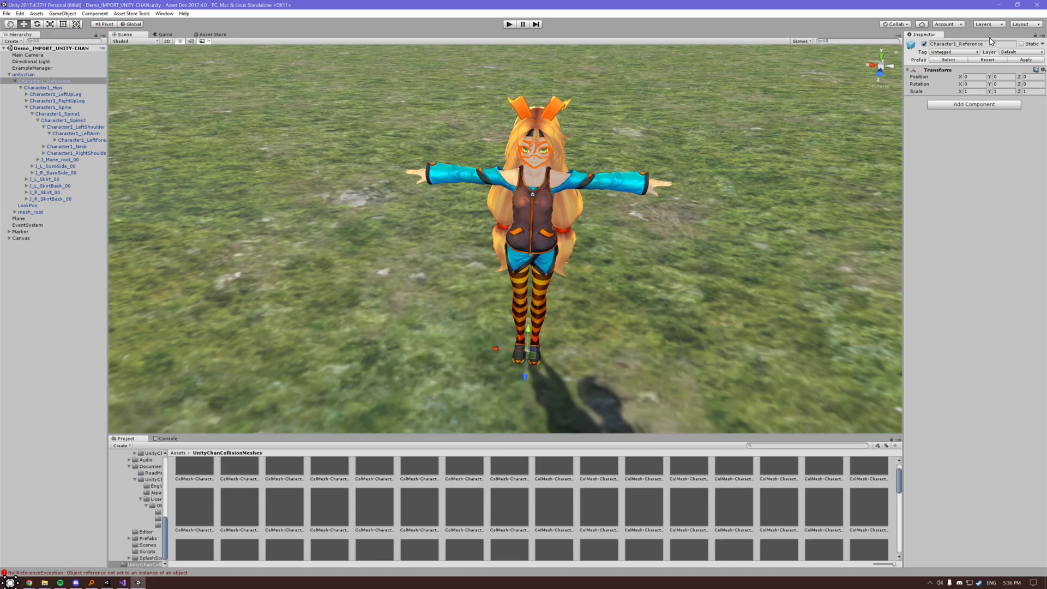
pyautogui.hotkey('ctrl', 'd')
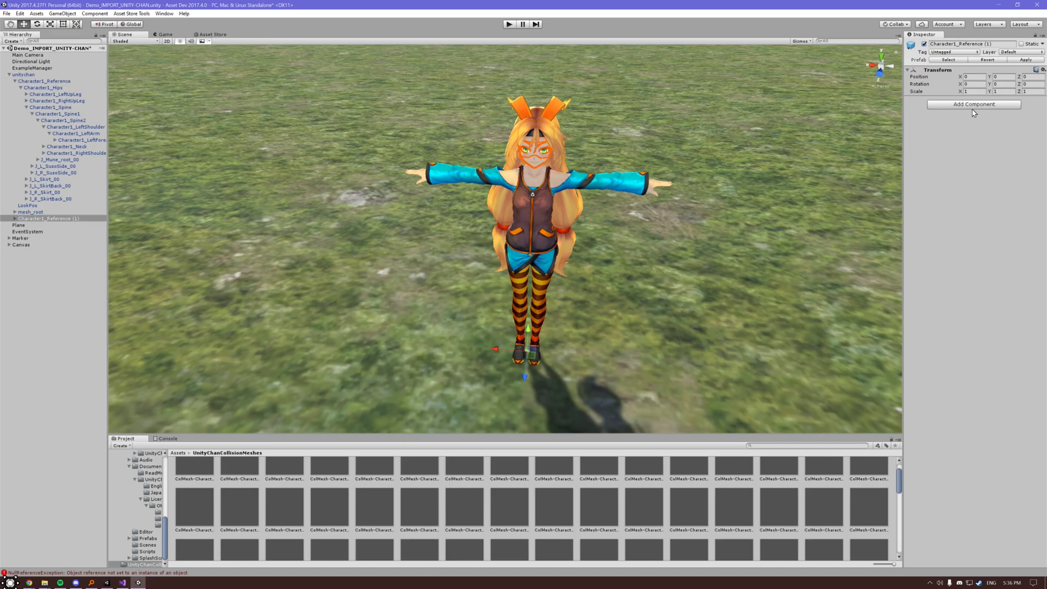
pyautogui.click(1006, 43)
pyautogui.press('BackSpace')
pyautogui.press('Return')
pyautogui.scroll(1, 626, 194)
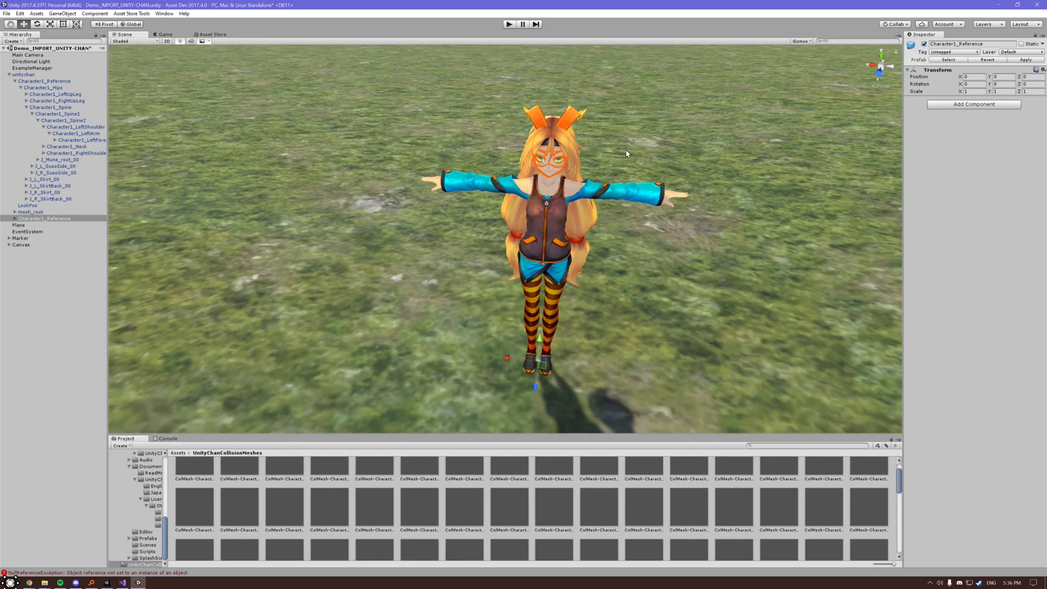
# Step: Try moving the duplicate Character1_Reference away from the character and undo the move
pyautogui.scroll(-8, 354, 321)
pyautogui.scroll(12, 393, 289)
pyautogui.keyDown('alt'); pyautogui.moveTo(614, 146); pyautogui.dragTo(617, 127); pyautogui.keyUp('alt')
pyautogui.scroll(-3, 616, 127)
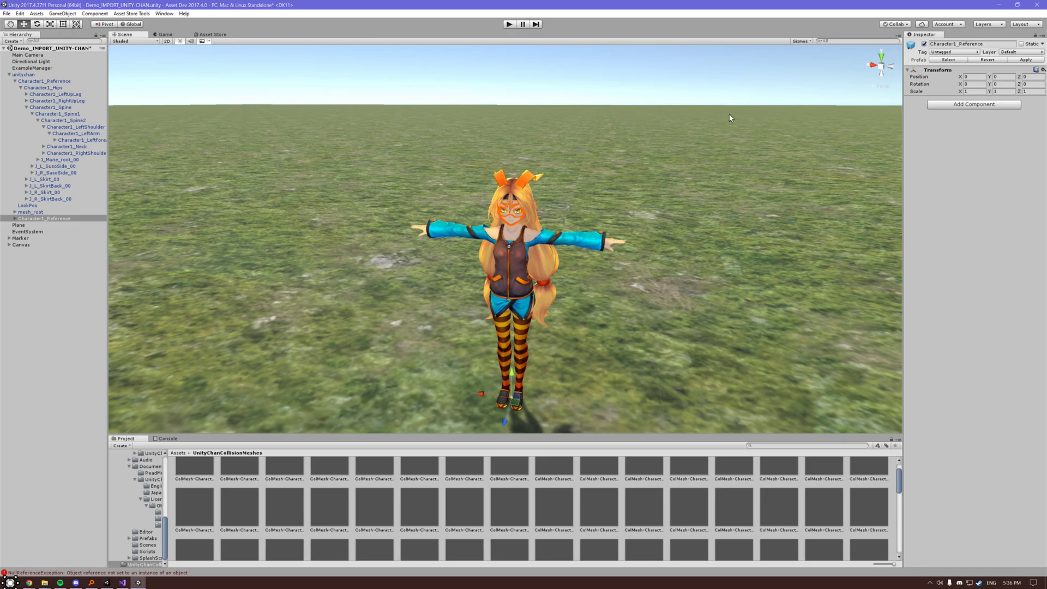
pyautogui.keyDown('alt'); pyautogui.moveTo(540, 192); pyautogui.dragTo(603, 212); pyautogui.keyUp('alt')
pyautogui.scroll(6, 603, 212)
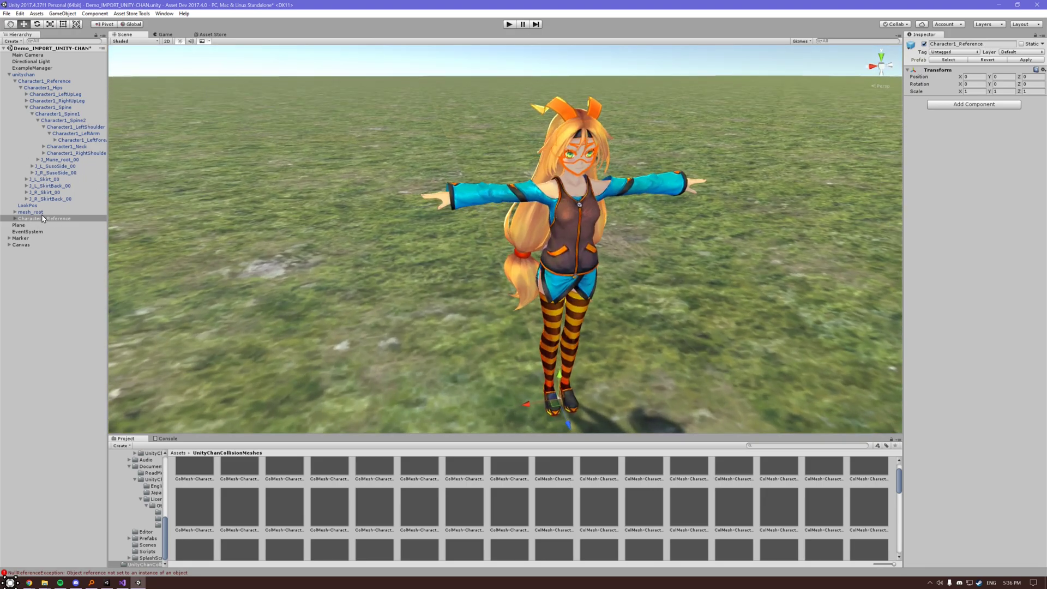
pyautogui.keyDown('alt'); pyautogui.moveTo(671, 105); pyautogui.dragTo(670, 143); pyautogui.keyUp('alt')
pyautogui.scroll(-5, 538, 323)
pyautogui.moveTo(538, 323); pyautogui.dragTo(360, 278)
pyautogui.hotkey('ctrl', 'z')
pyautogui.keyDown('alt'); pyautogui.moveTo(738, 98); pyautogui.dragTo(691, 94); pyautogui.keyUp('alt')
pyautogui.moveTo(692, 94); pyautogui.dragTo(695, 91, button='right')
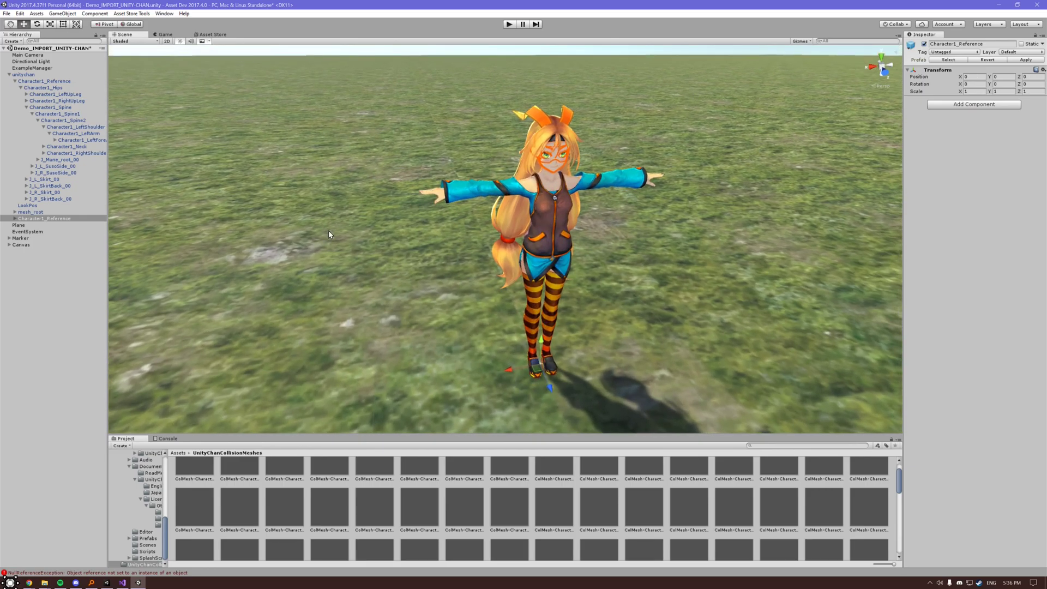
# Step: Add a Retarget Skeleton component to unitychan
pyautogui.click(52, 75)
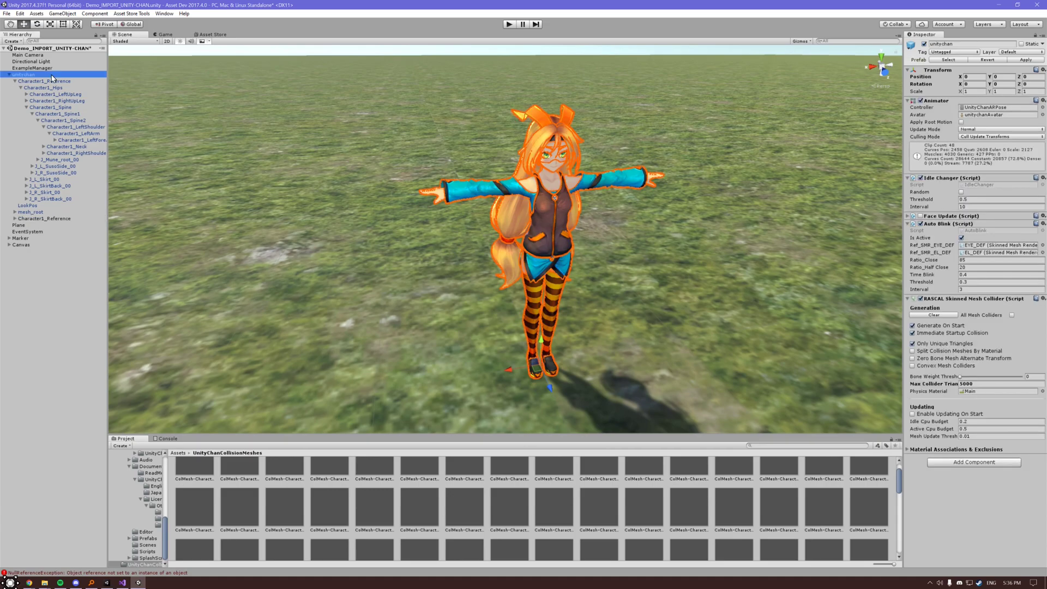
pyautogui.click(955, 463)
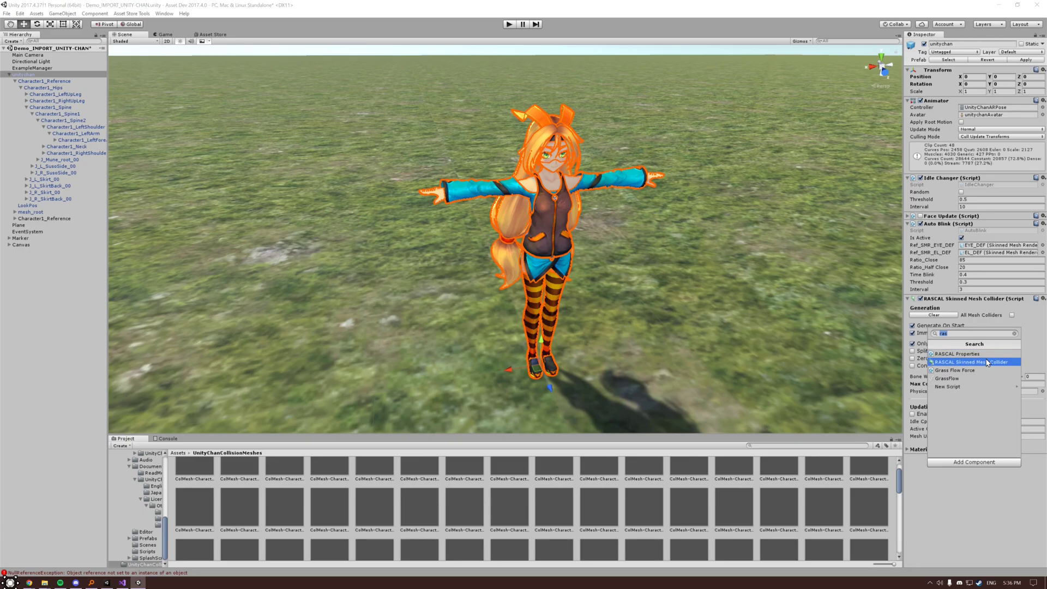
pyautogui.write('ret')
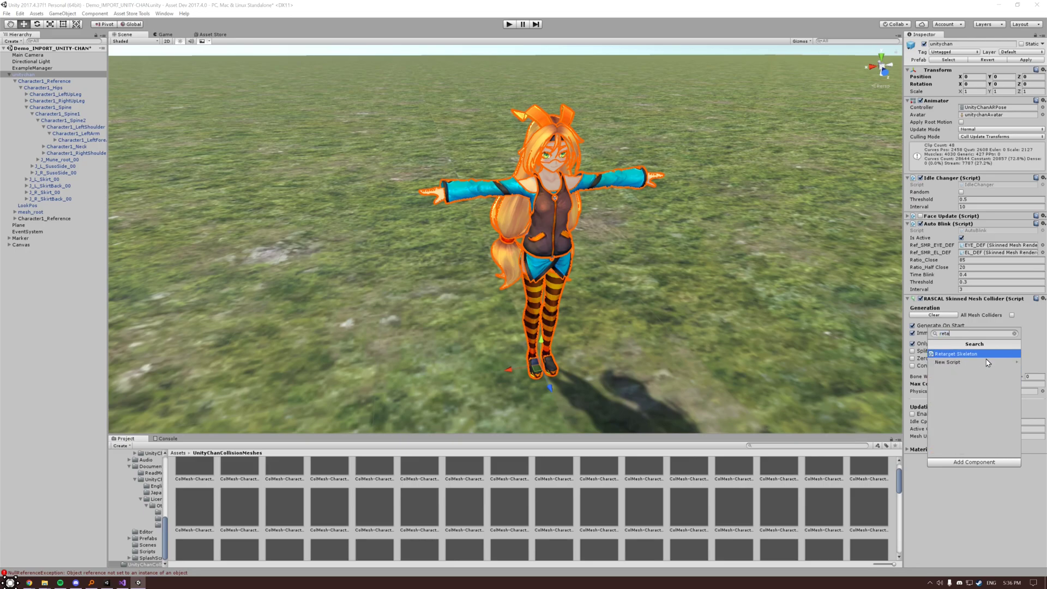
pyautogui.press('Return')
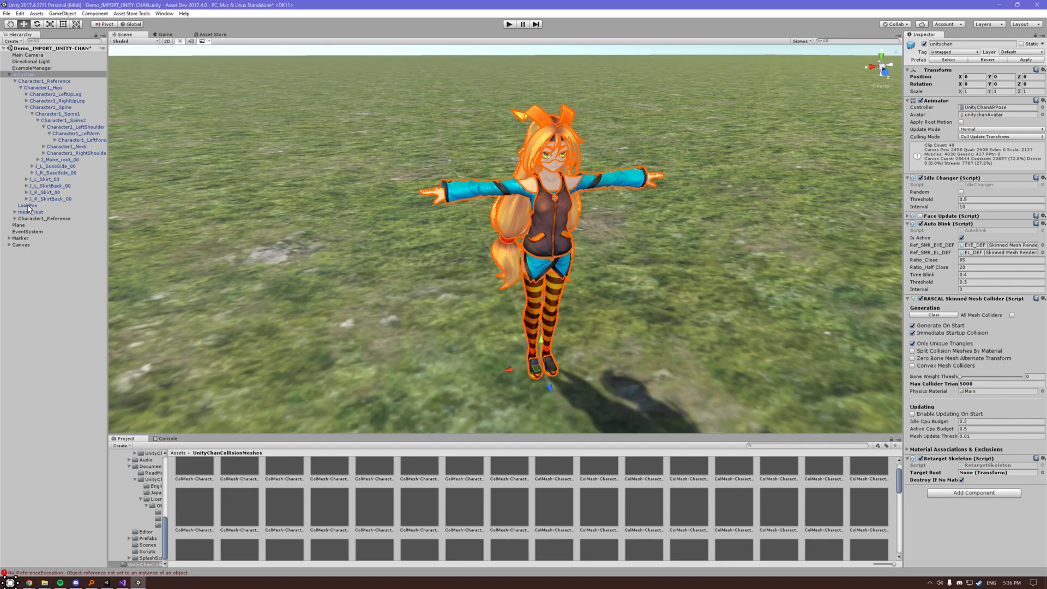
# Step: Assign the duplicate Character1_Reference as the Target Root of unitychan's Retarget Skeleton component
pyautogui.moveTo(33, 219); pyautogui.dragTo(981, 479)
pyautogui.moveTo(850, 371); pyautogui.dragTo(829, 355, button='right')
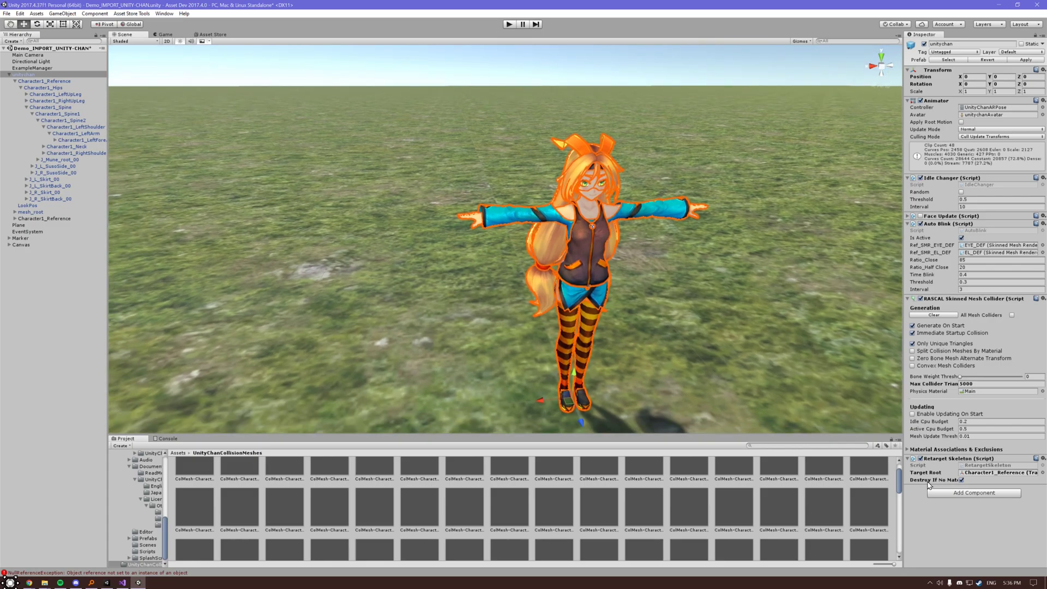
pyautogui.moveTo(902, 456); pyautogui.dragTo(851, 452)
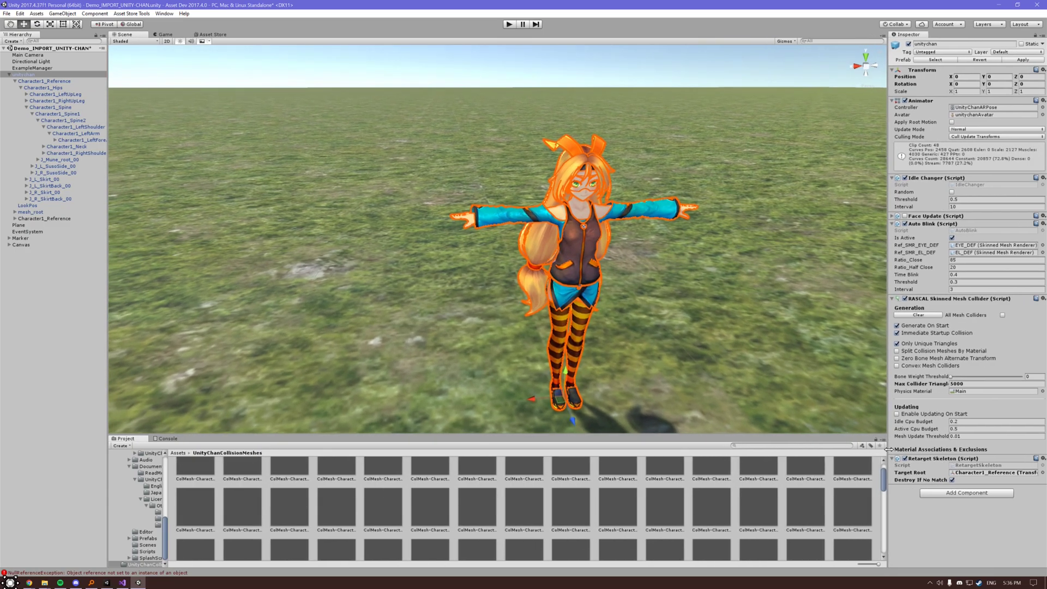
pyautogui.moveTo(889, 449); pyautogui.dragTo(914, 450)
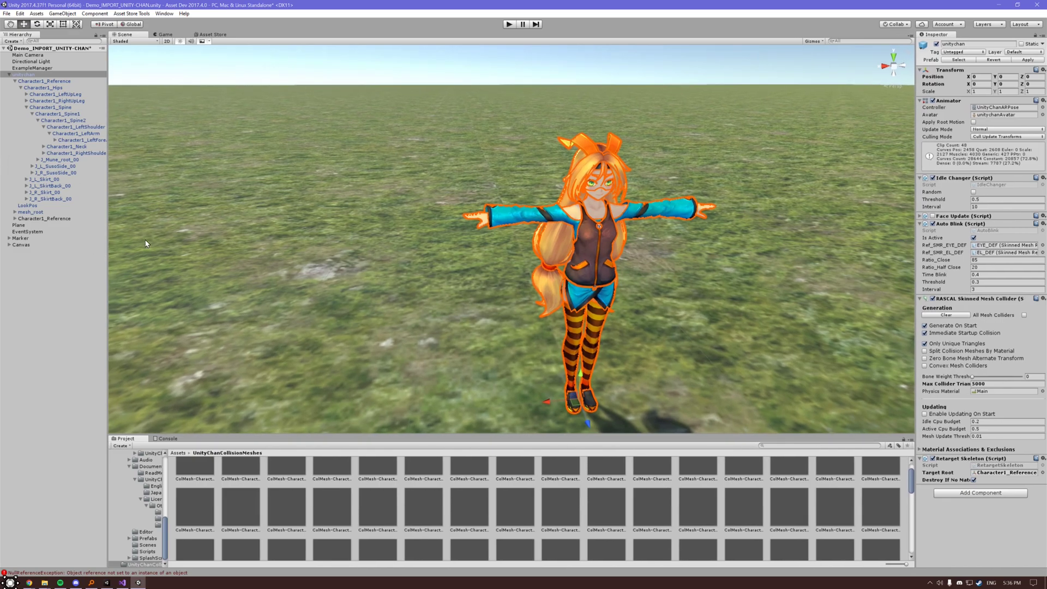
# Step: Expand the duplicate Character1_Reference down to its hip bones and delete Character1_RightUpLeg from it
pyautogui.click(15, 218)
pyautogui.click(21, 226)
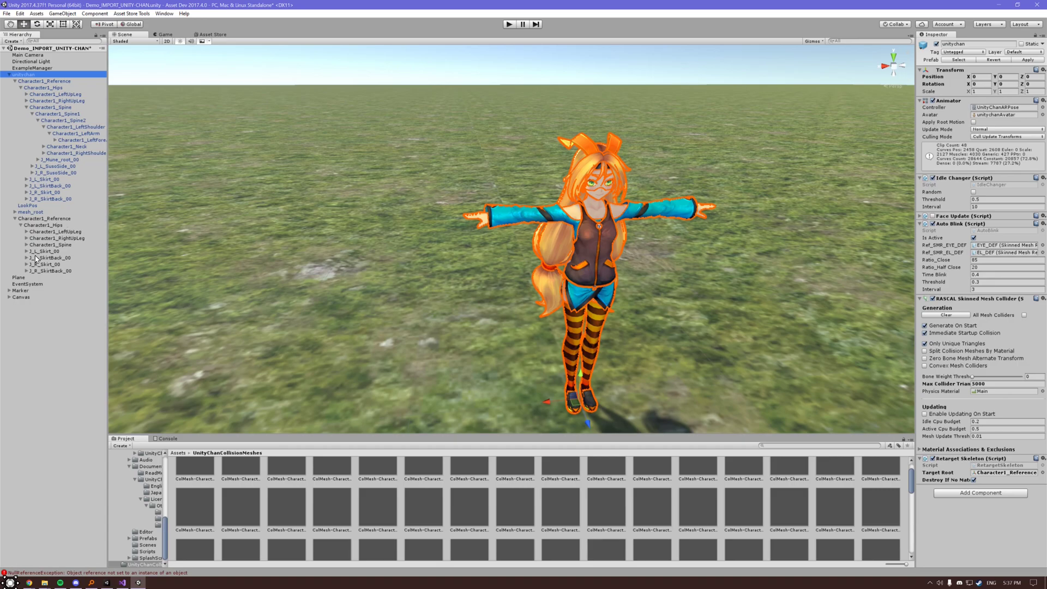
pyautogui.click(73, 238)
pyautogui.press('Delete')
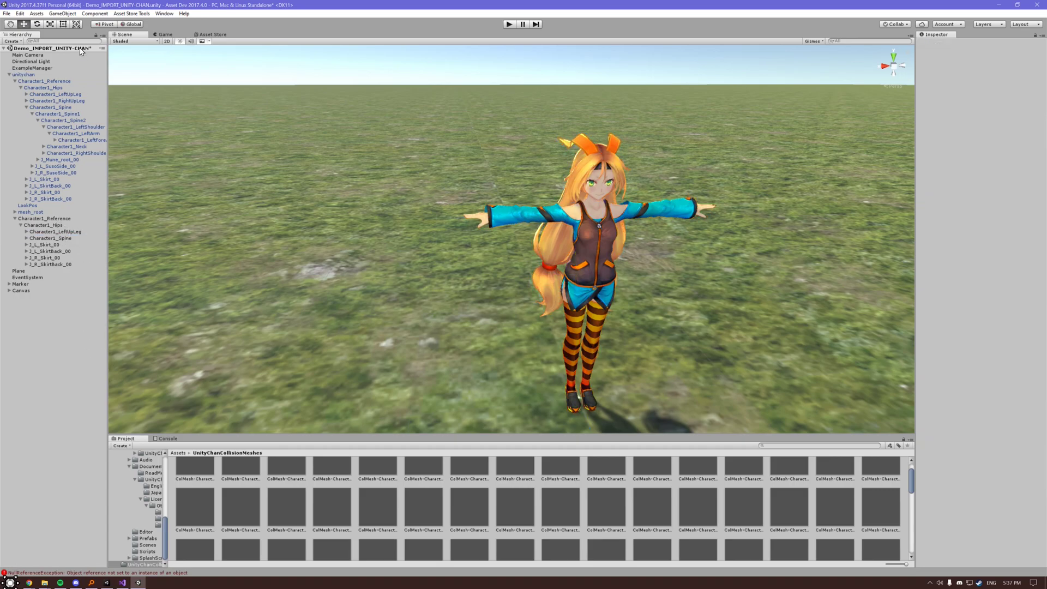
# Step: Enter play mode and examine the colliders generated over unitychan's animated pose in the scene
pyautogui.click(70, 82)
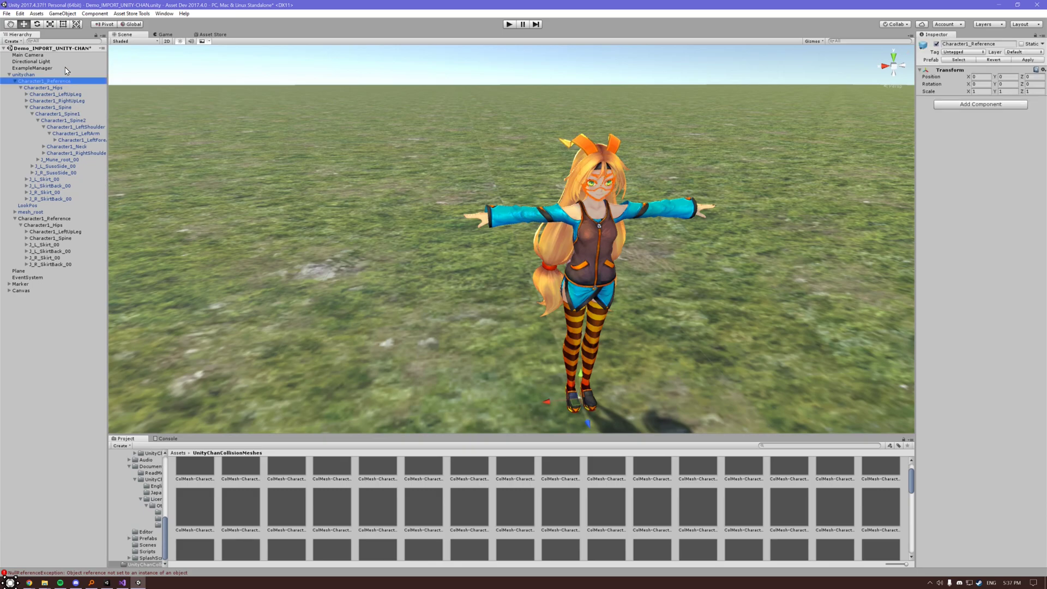
pyautogui.click(65, 75)
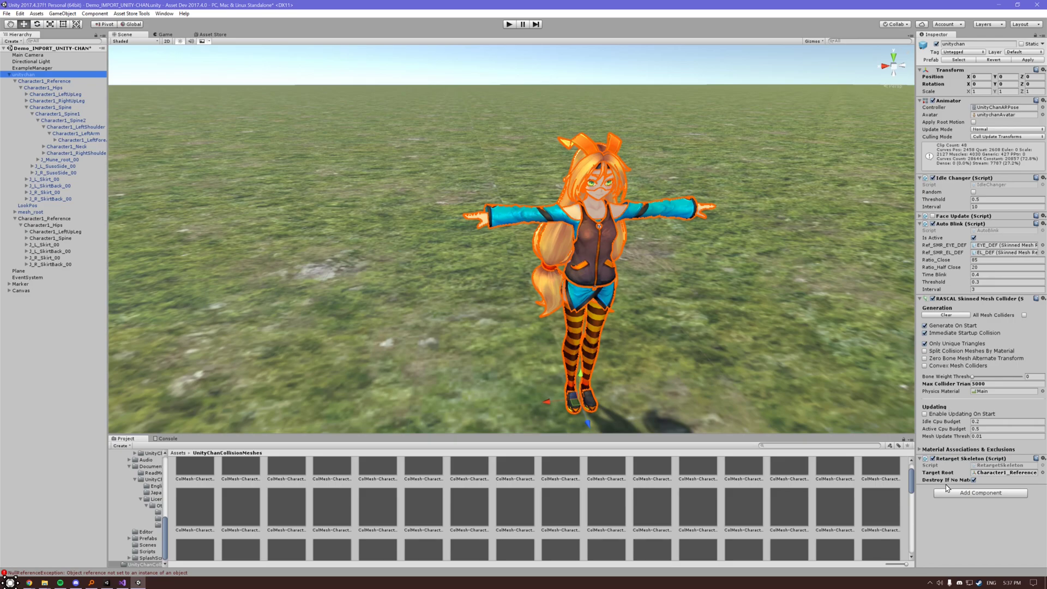
pyautogui.rightClick(944, 299)
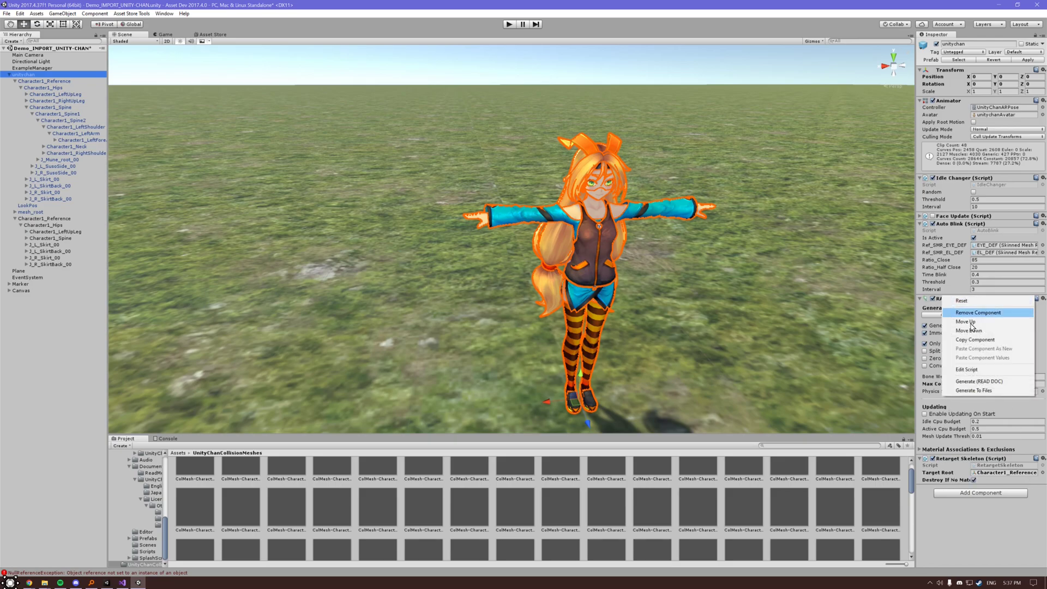
pyautogui.click(509, 24)
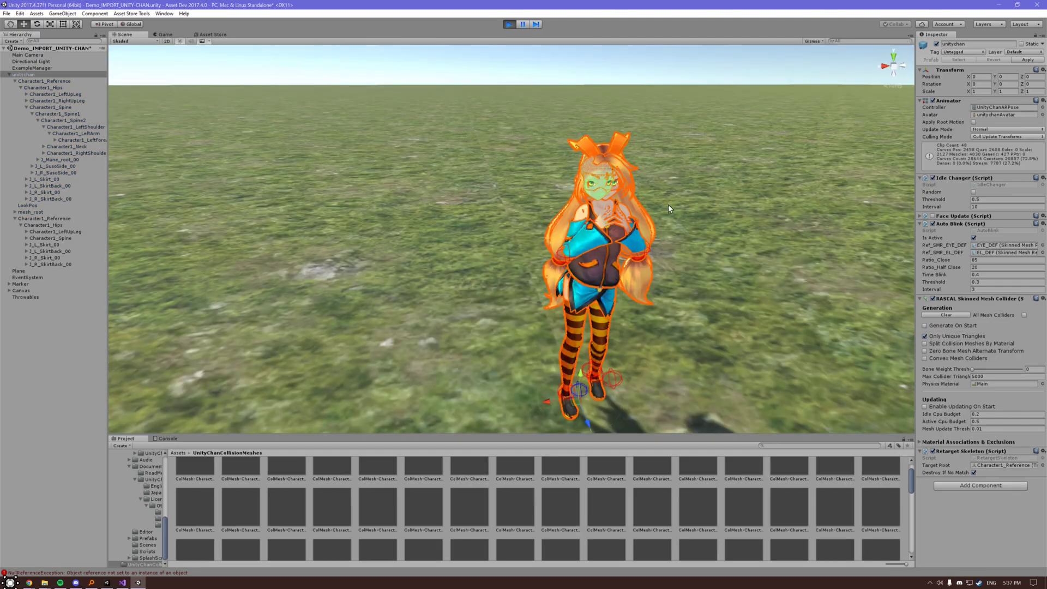
pyautogui.moveTo(669, 204); pyautogui.dragTo(716, 209, button='right')
pyautogui.press('w')
pyautogui.moveTo(533, 162); pyautogui.dragTo(525, 178, button='right')
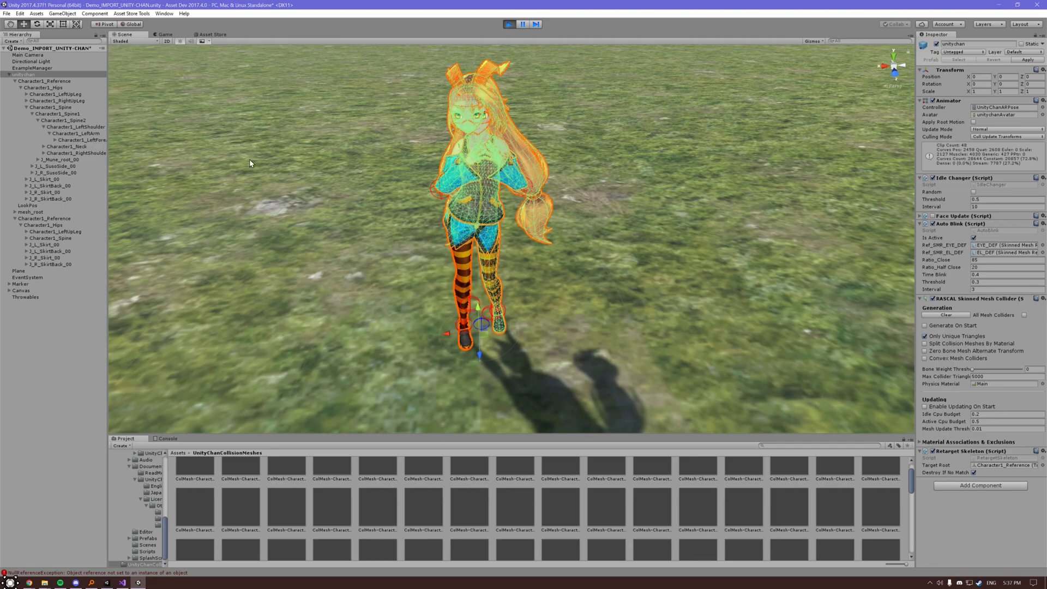
# Step: Move the duplicate Character1_Reference sideways to about X -1.1 so its colliders stand beside the character
pyautogui.click(59, 219)
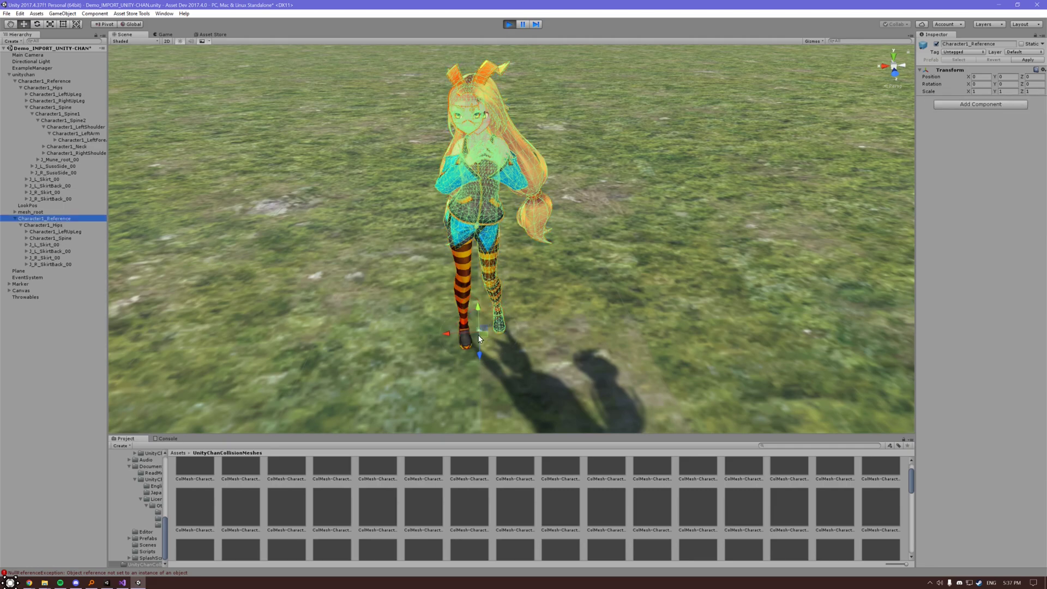
pyautogui.moveTo(480, 334); pyautogui.dragTo(651, 325)
pyautogui.press('d')
pyautogui.moveTo(685, 135); pyautogui.dragTo(661, 114, button='right')
pyautogui.press('w')
pyautogui.press('s')
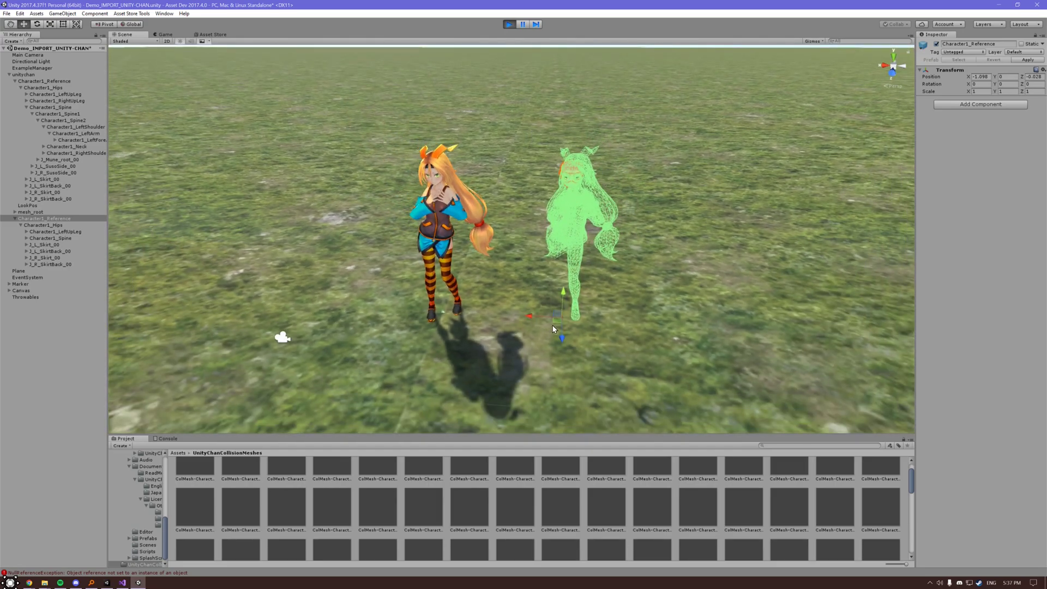
# Step: Move the duplicate skeleton's Character1_Spine with its mesh colliders to about X -0.5, Z -0.44
pyautogui.click(570, 249)
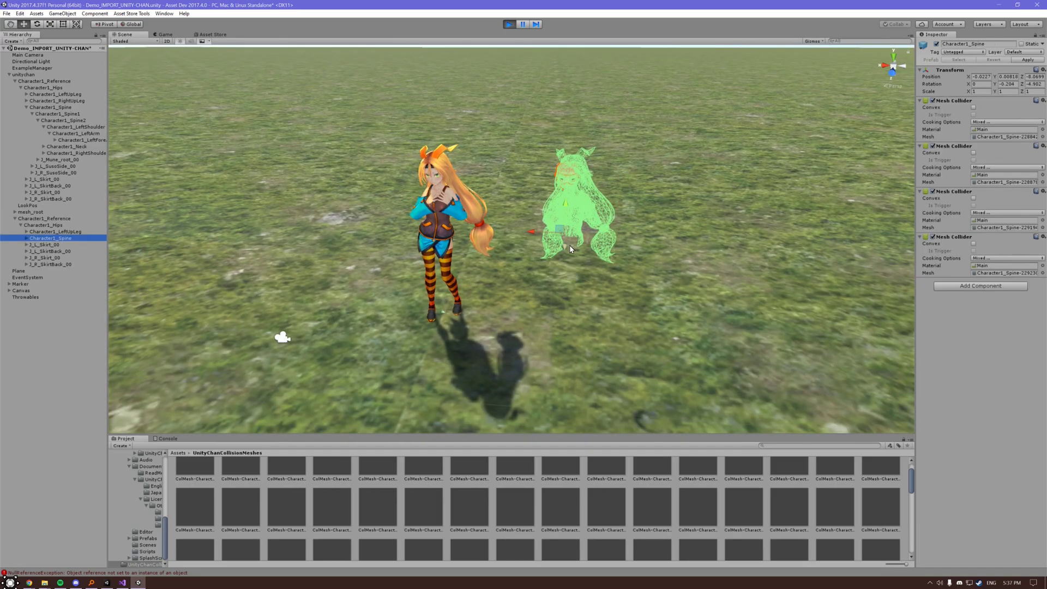
pyautogui.moveTo(561, 229); pyautogui.dragTo(506, 171)
pyautogui.press('w')
pyautogui.moveTo(653, 155); pyautogui.dragTo(654, 145, button='right')
pyautogui.press('e')
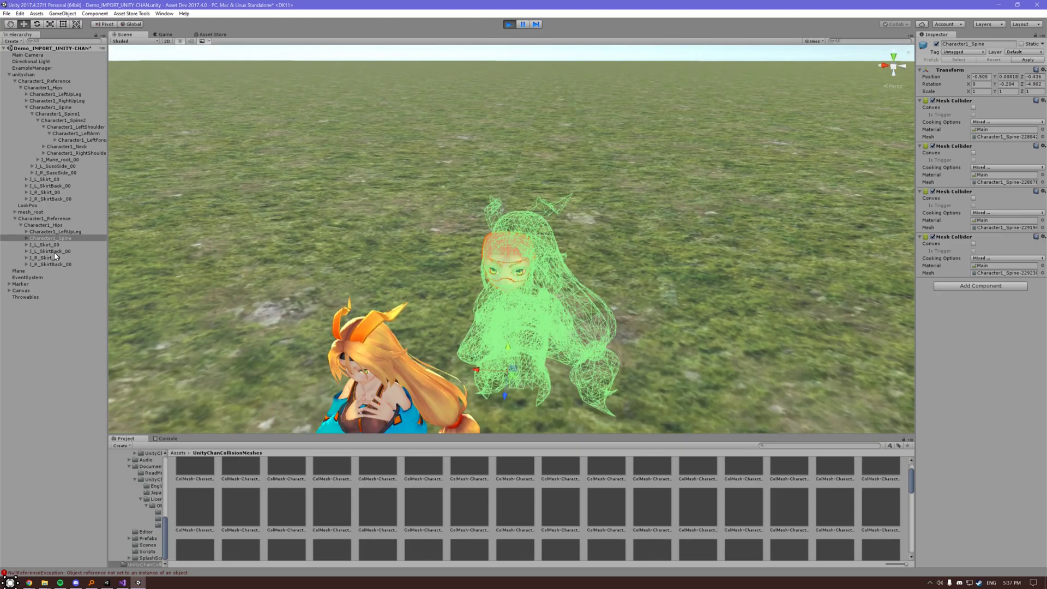
# Step: Select the duplicate Character1_Reference and examine its detached colliders next to the animated character
pyautogui.click(70, 220)
pyautogui.moveTo(513, 209); pyautogui.dragTo(509, 188, button='right')
pyautogui.press('s')
pyautogui.press('q')
pyautogui.press('w')
pyautogui.press('s')
pyautogui.press('e')
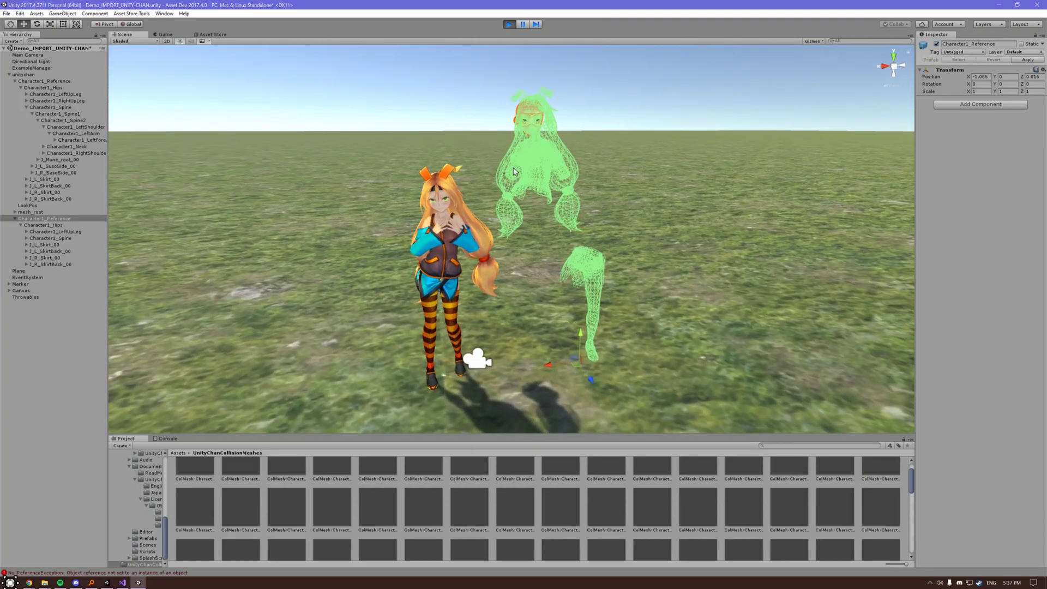
# Step: Stop play mode and delete the duplicate Character1_Reference skeleton from unitychan
pyautogui.click(509, 24)
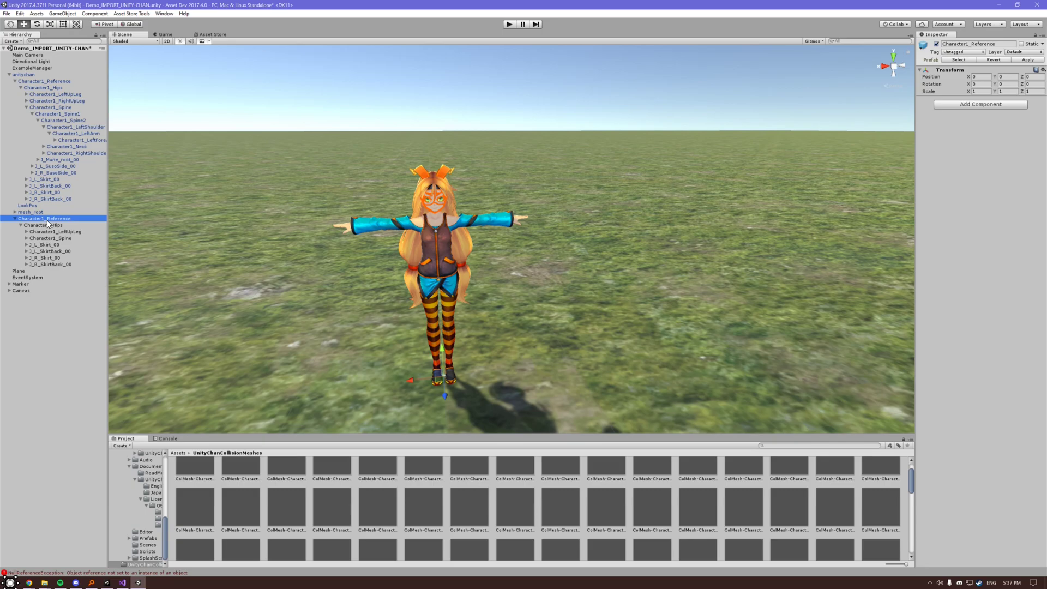
pyautogui.click(38, 75)
pyautogui.click(41, 82)
# Step: Remove the Retarget Skeleton component from unitychan
pyautogui.click(44, 76)
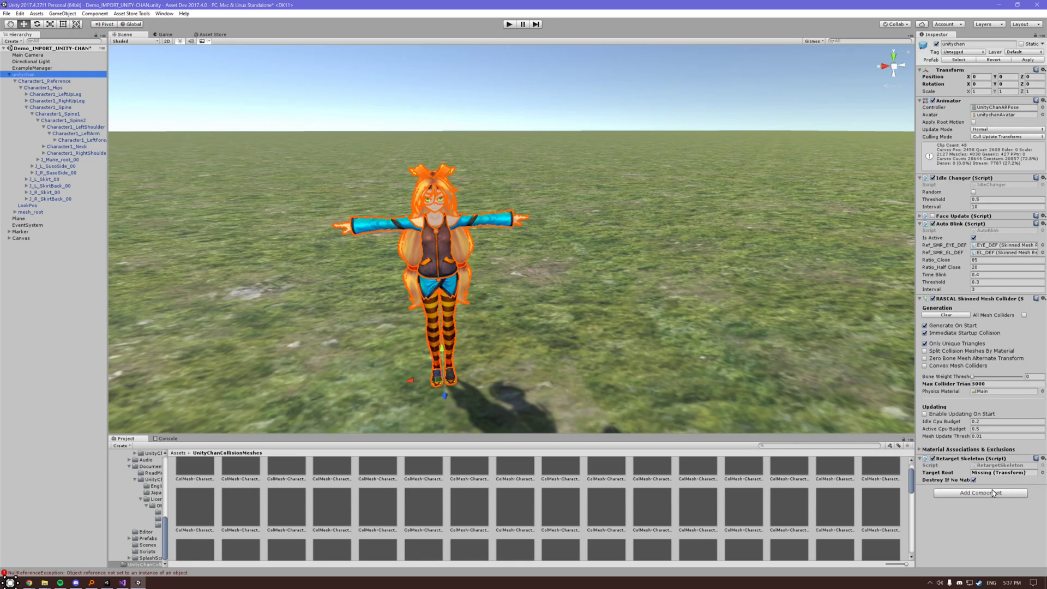
pyautogui.moveTo(717, 268); pyautogui.dragTo(698, 245, button='middle')
pyautogui.keyDown('alt'); pyautogui.moveTo(683, 230); pyautogui.dragTo(669, 207); pyautogui.keyUp('alt')
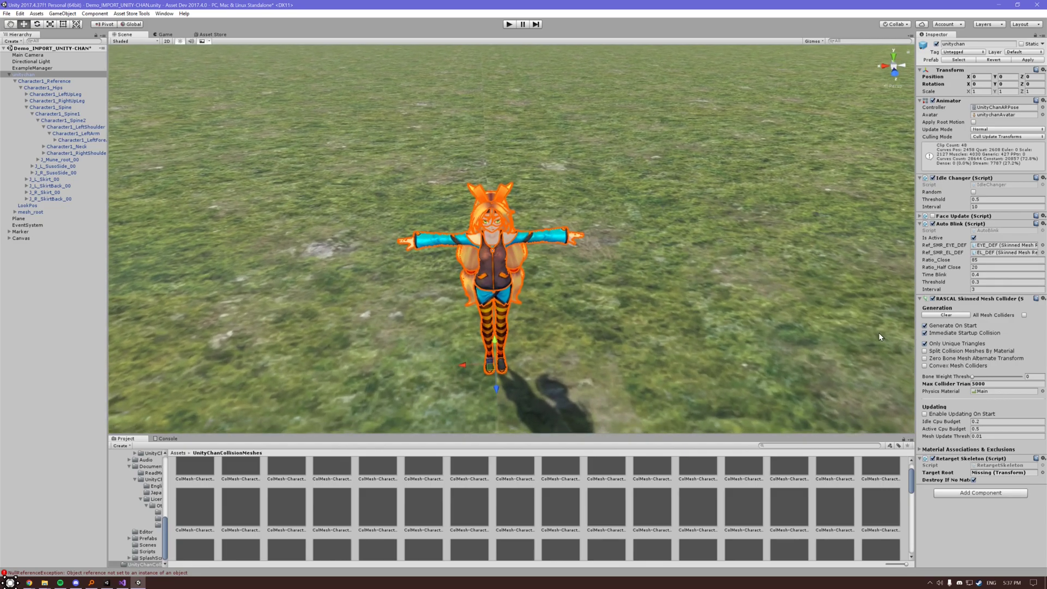
pyautogui.scroll(6, 879, 336)
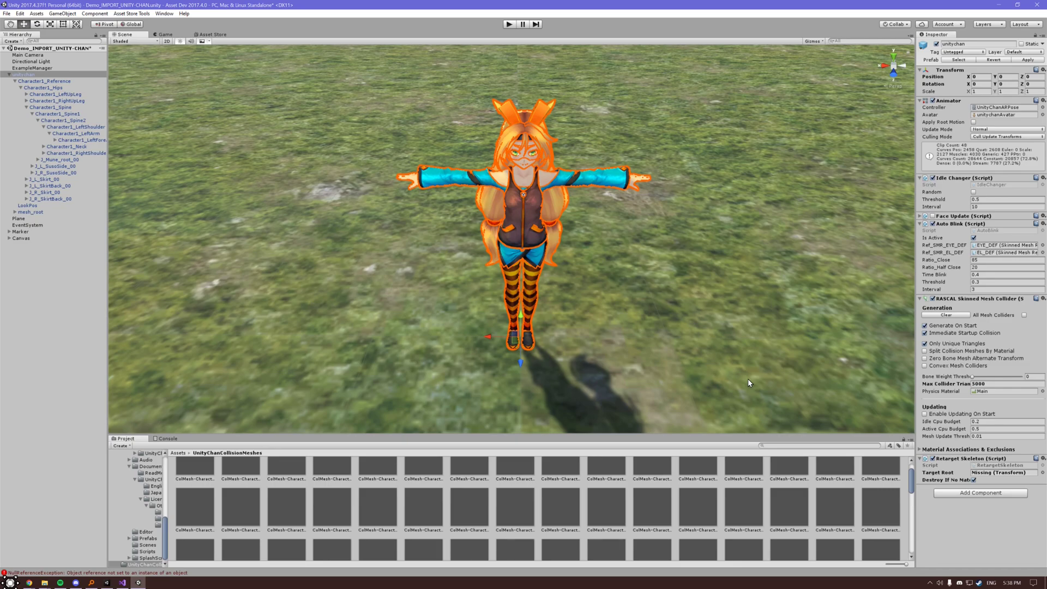
pyautogui.rightClick(988, 459)
pyautogui.click(988, 511)
pyautogui.moveTo(695, 258); pyautogui.dragTo(654, 196, button='right')
pyautogui.moveTo(969, 435)
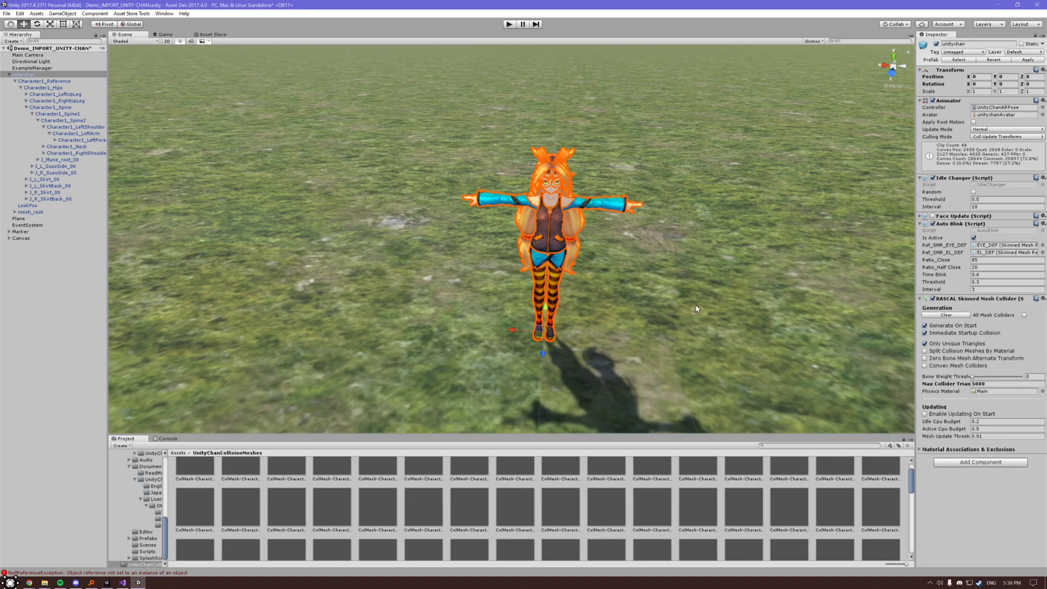
pyautogui.moveTo(706, 183); pyautogui.dragTo(702, 185, button='right')
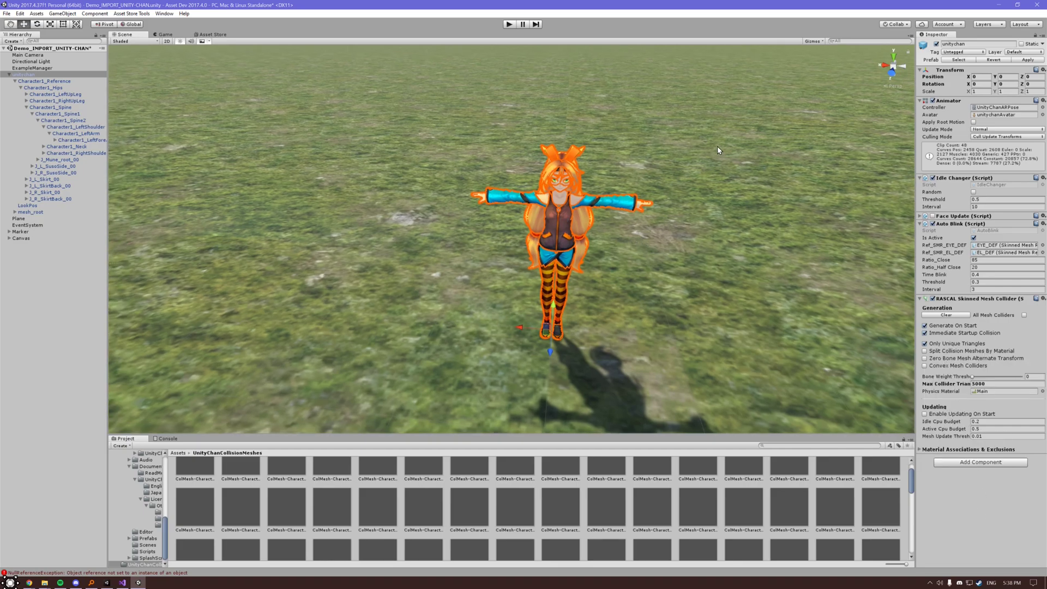
pyautogui.moveTo(666, 129); pyautogui.dragTo(679, 121, button='right')
pyautogui.press('w')
pyautogui.moveTo(634, 158); pyautogui.dragTo(648, 144, button='right')
pyautogui.press('q')
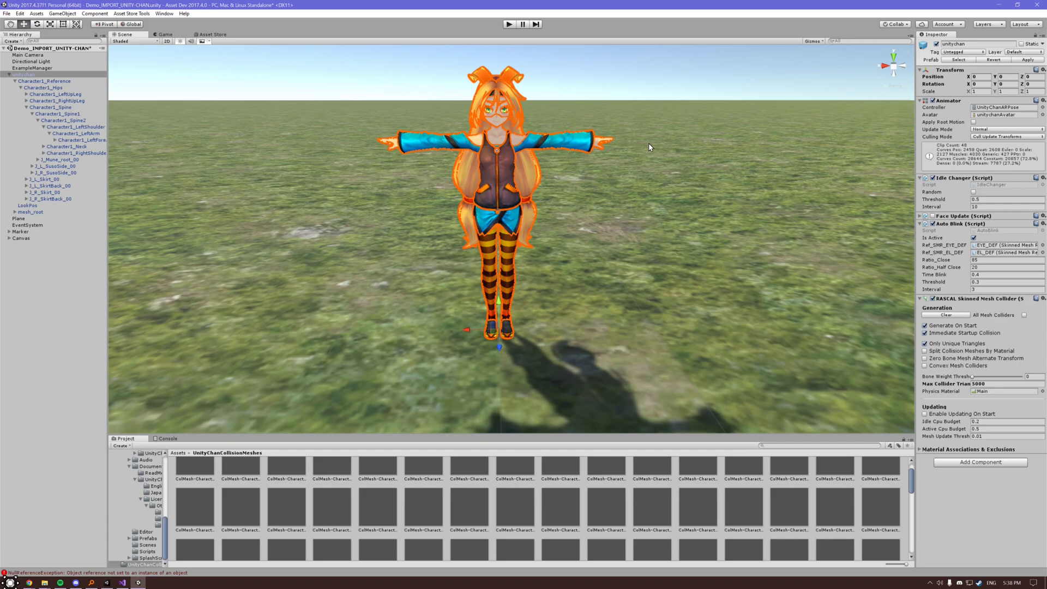